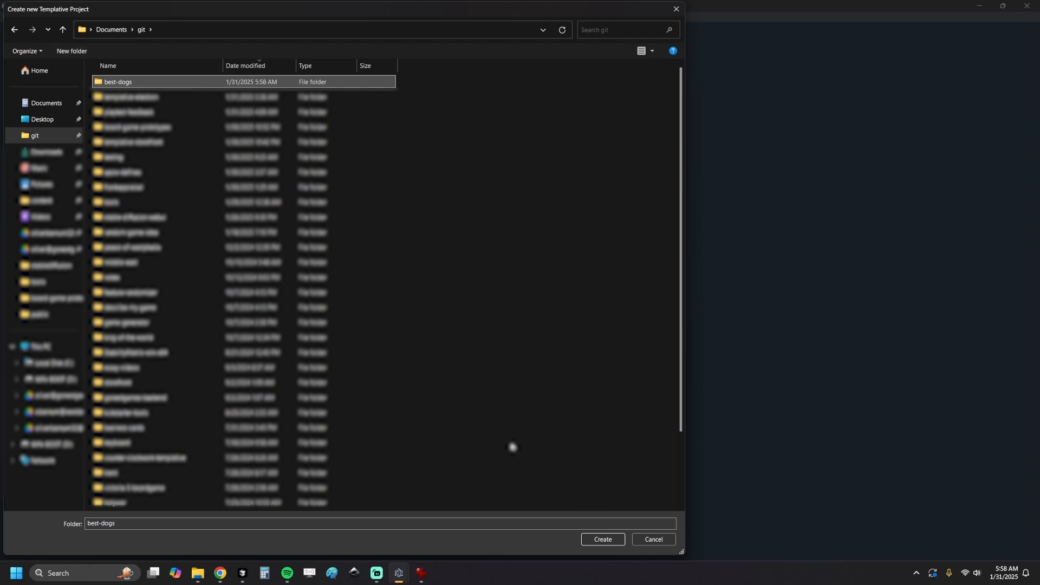
Create the project in the best-dogs folder and add a custom Poker Deck composition named dogs
left_click(602, 541)
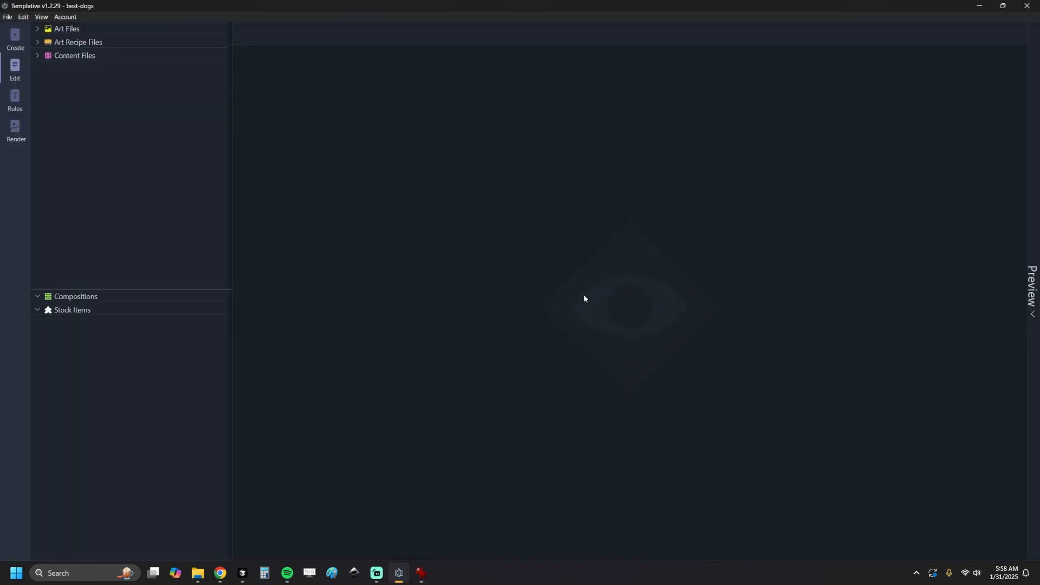
left_click(15, 39)
type("poker")
left_click(429, 140)
left_click(458, 36)
type("dogs")
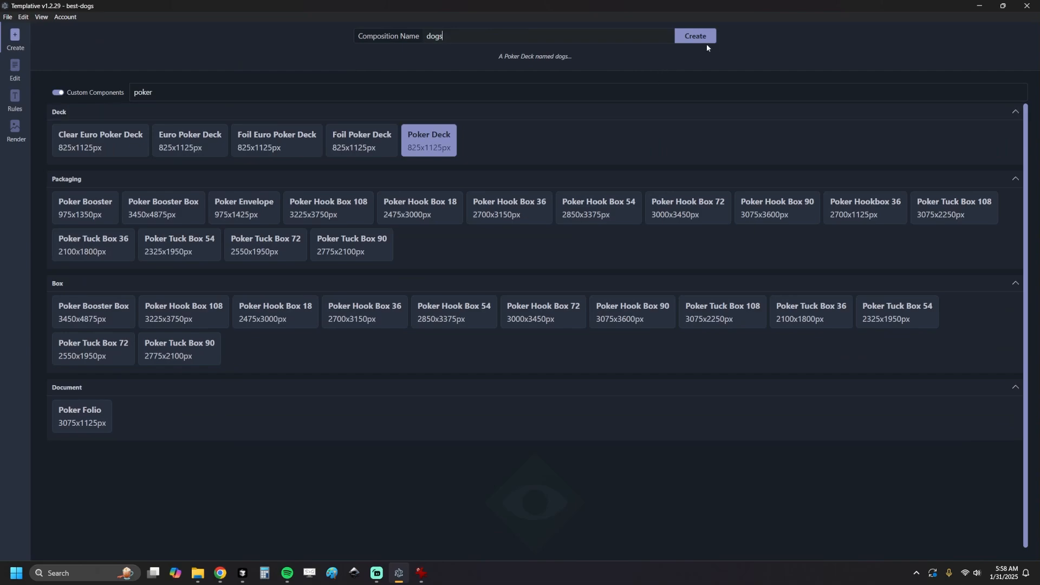
left_click(712, 39)
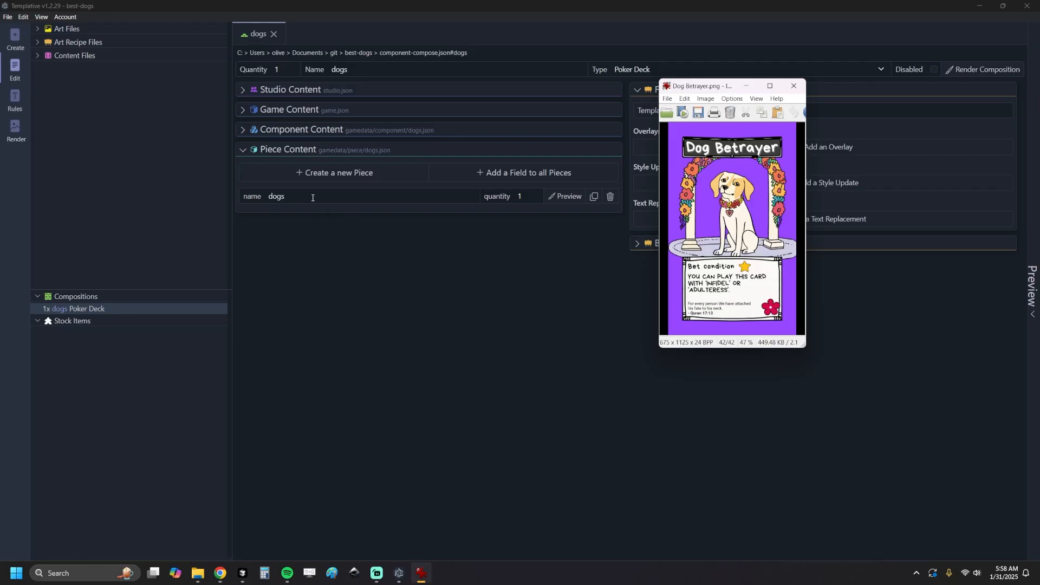
Rename the deck's piece Dog Betrayer and add a graphic field with the value dogBetrayer
double_click(312, 197)
type("Dog Betrayer")
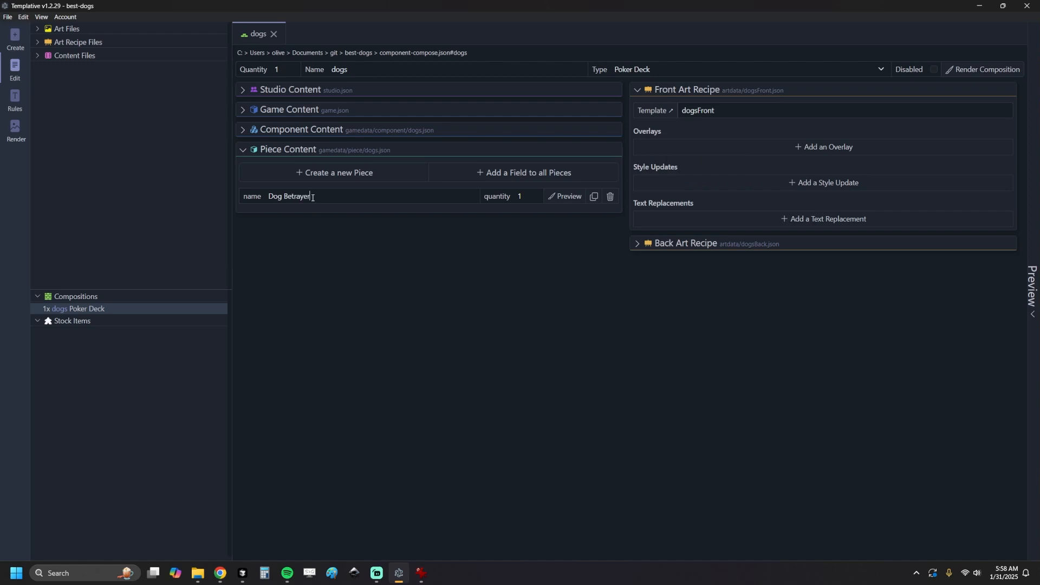
left_click(499, 175)
left_click(313, 214)
type("graphic")
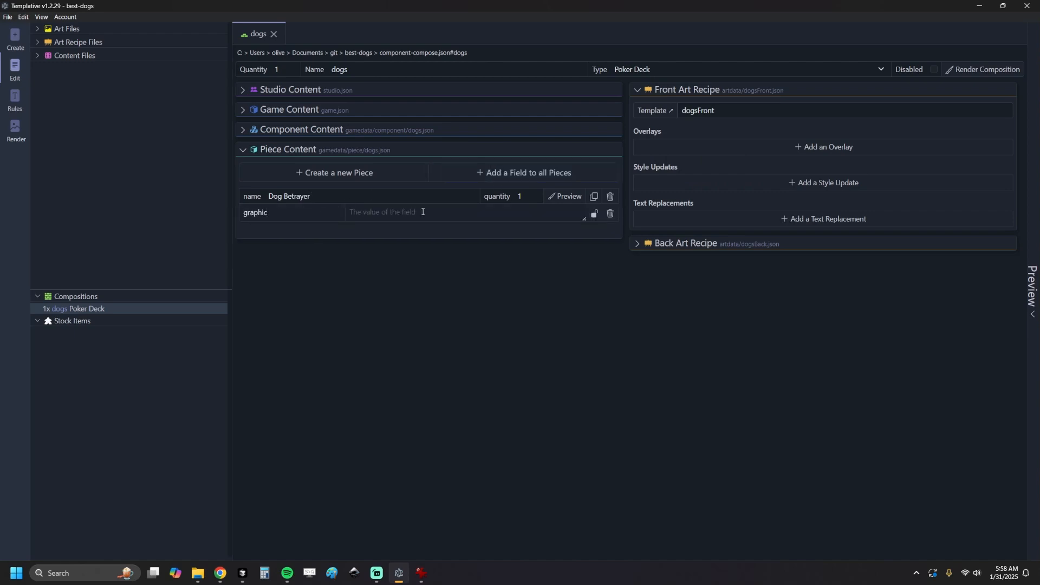
left_click(405, 212)
type("dogBetrayer")
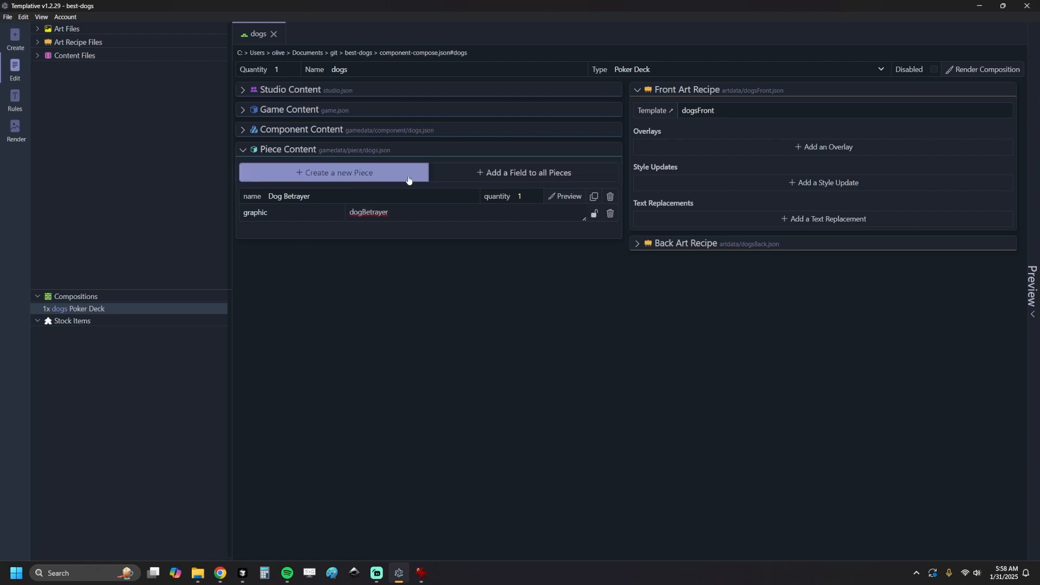
Add a rules field to all pieces reading: You can play this card for "Infidel" or "Adulteress"
left_click(455, 174)
left_click(314, 218)
type("t")
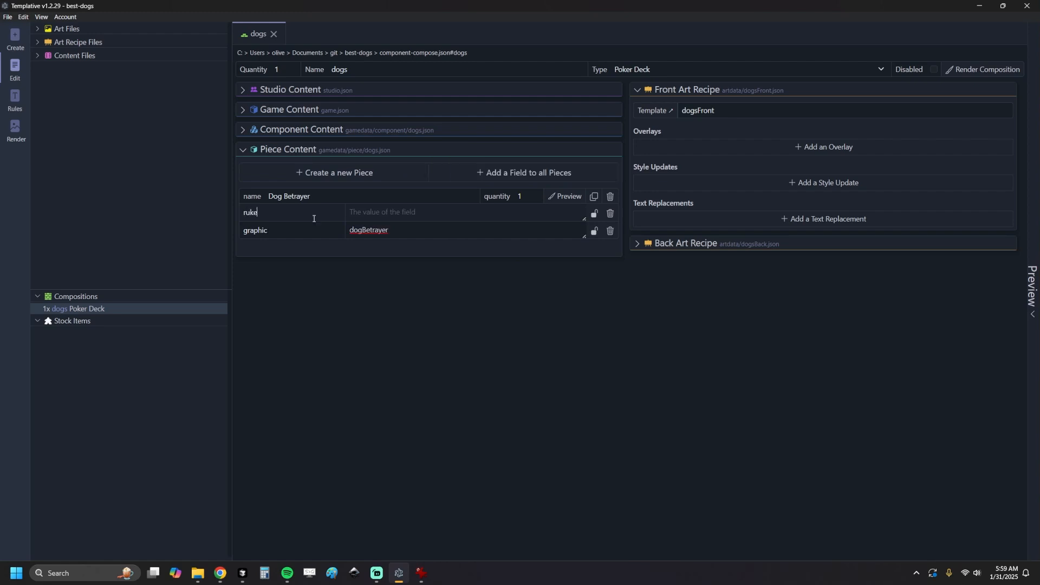
type("ules")
key("Tab")
type("Yo")
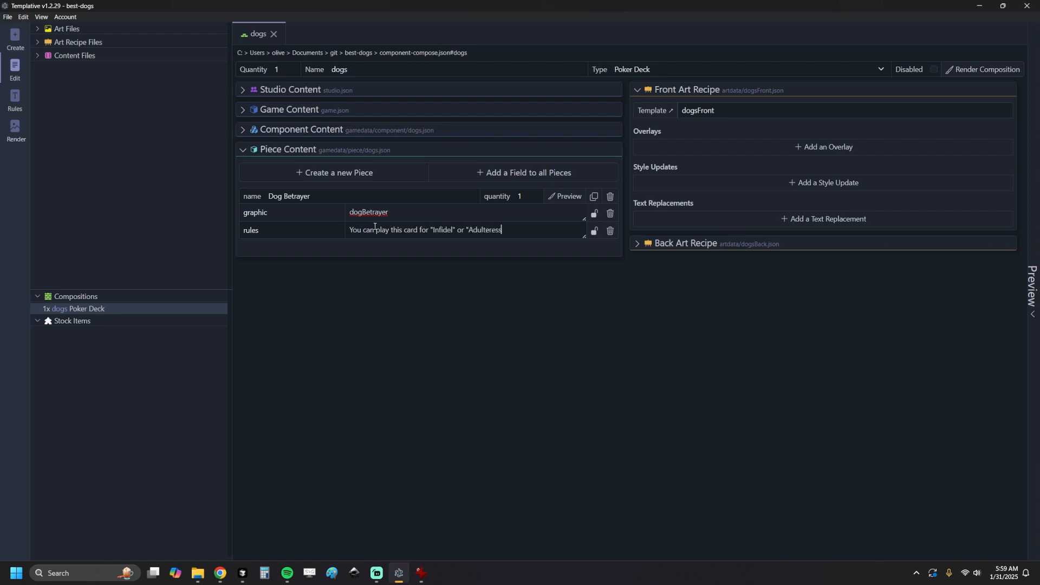
type(".")
Add a quote field to all pieces reading: For every person we have attached his fate to his neck
left_click(490, 172)
type("quote")
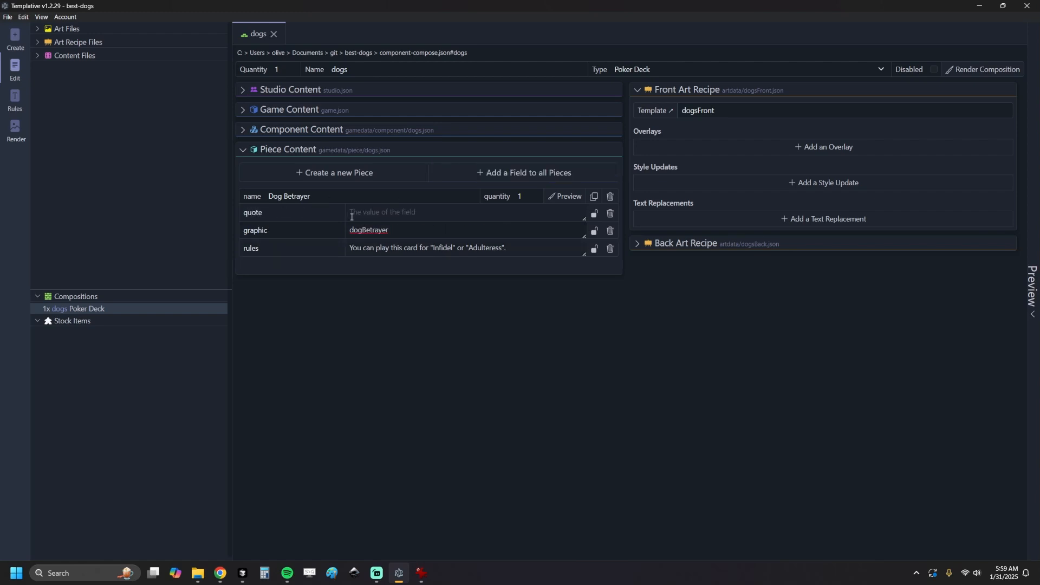
left_click(352, 217)
type("Fa")
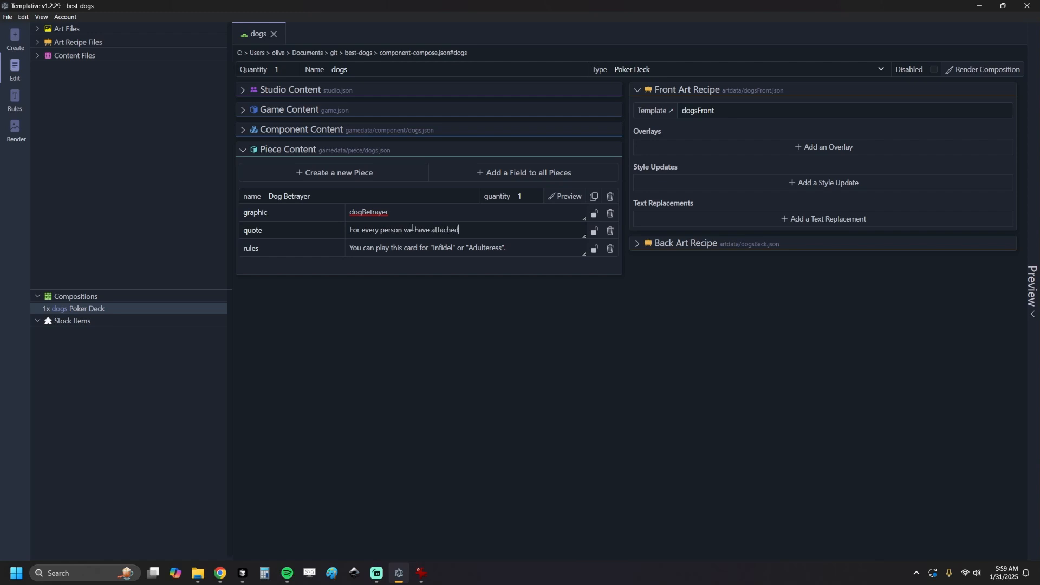
type(".")
Add a speaker field to all pieces with the value Quran 17:13
left_click(490, 172)
type("speaker")
left_click(358, 212)
type("Quaran 17:13")
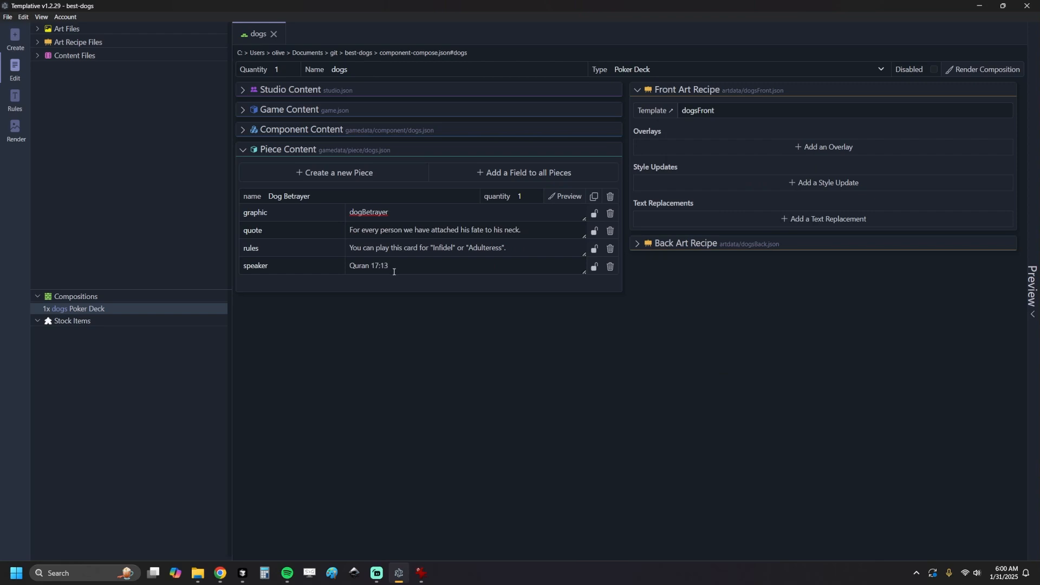
Bring up the Dog Betrayer reference image and open the dogsFront template in Inkscape
key("alt+Tab")
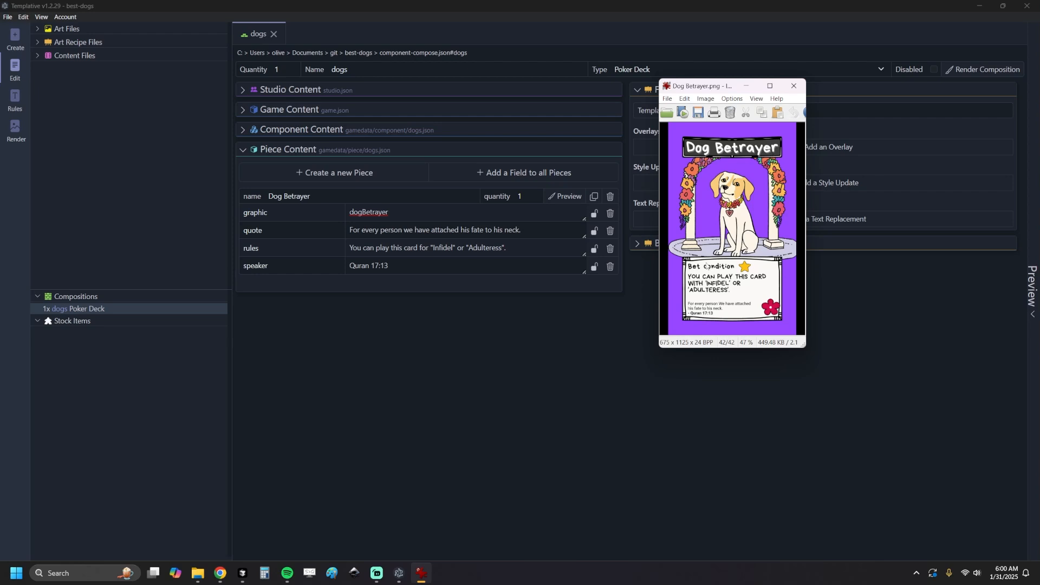
left_click(91, 30)
left_click(90, 43)
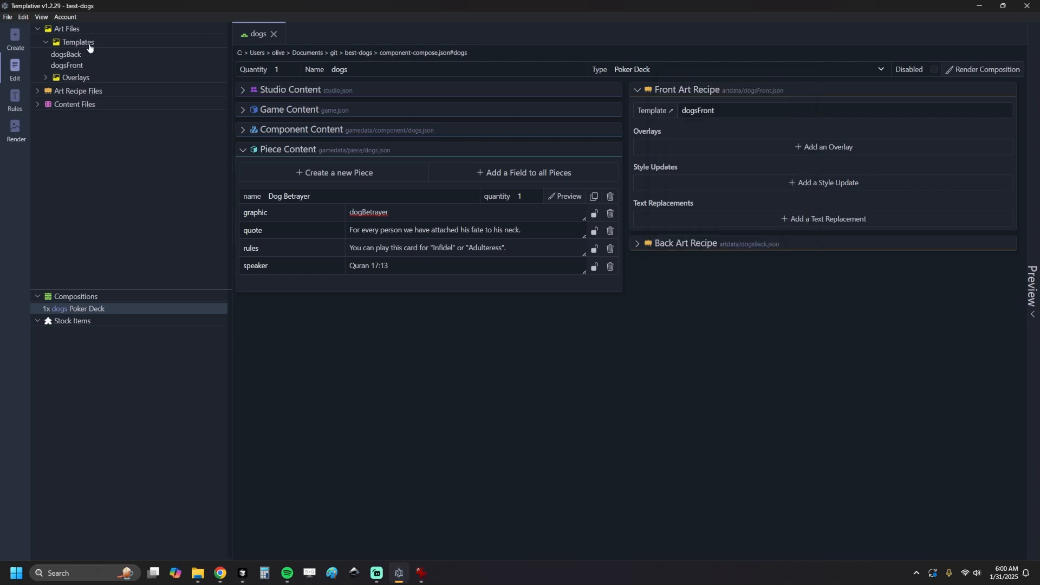
right_click(92, 66)
left_click(108, 86)
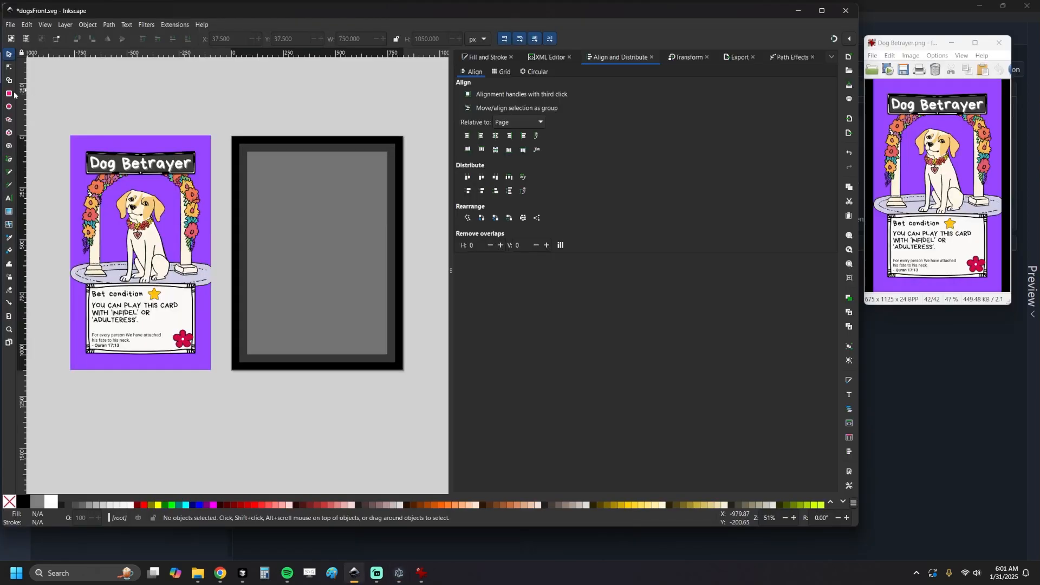
Draw a title banner about 555 by 117 px near the card's upper edge, filled with the reference banner's dark grey, centred horizontally on the page
left_click(8, 93)
mouse_move(257, 162)
left_mouse_down()
mouse_move(311, 188)
mouse_move(373, 186)
left_mouse_up()
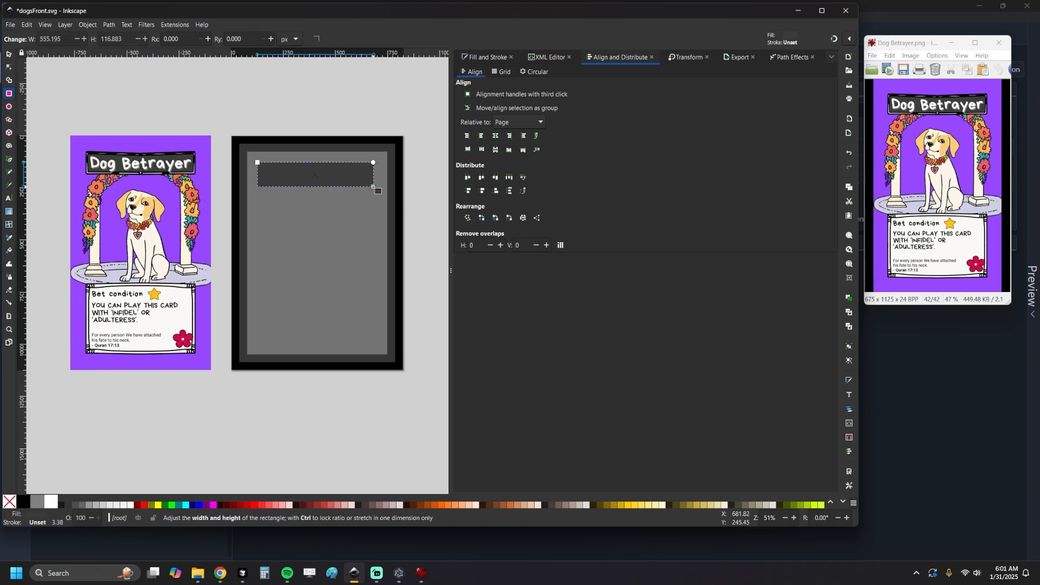
left_click(8, 239)
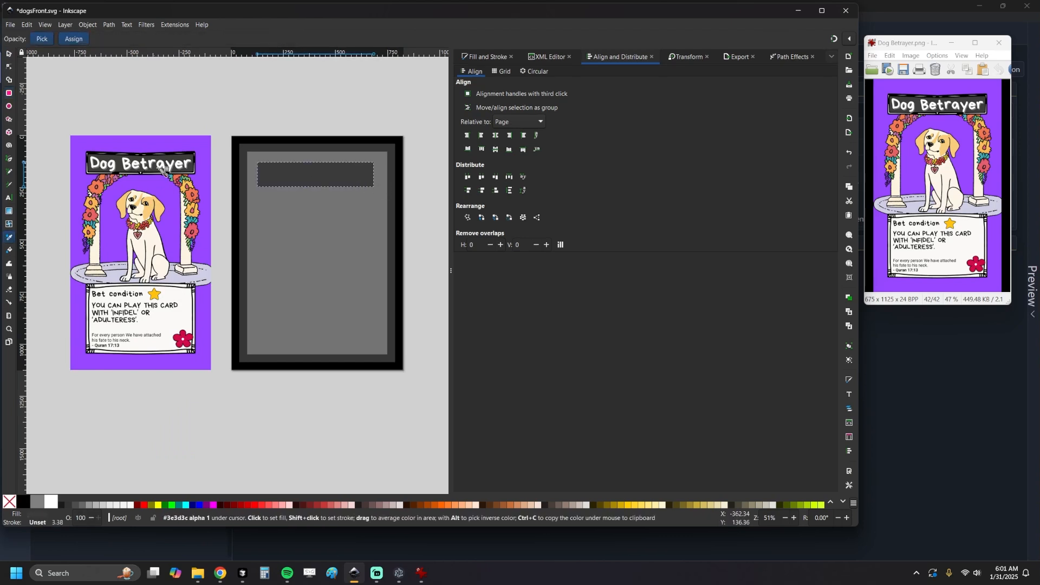
left_click(9, 53)
left_click(495, 135)
left_click(371, 121)
Add the placeholder text {name} over the title banner and set it in Comic Sans MS, Normal style
left_click(9, 198)
left_click(295, 170)
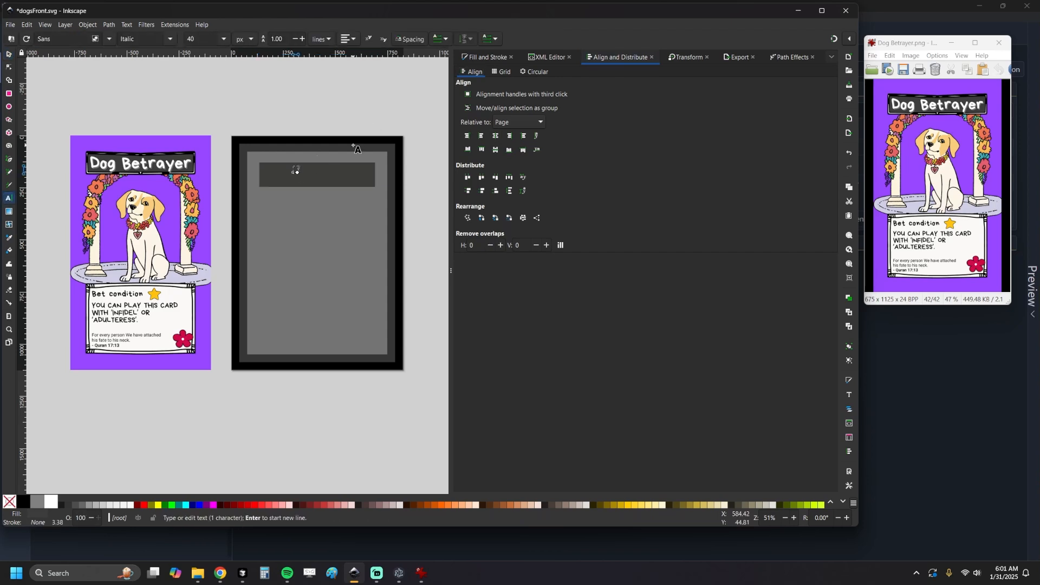
type("name")
key("ctrl+a")
key("ctrl+shift+f")
key("ctrl+shift+a")
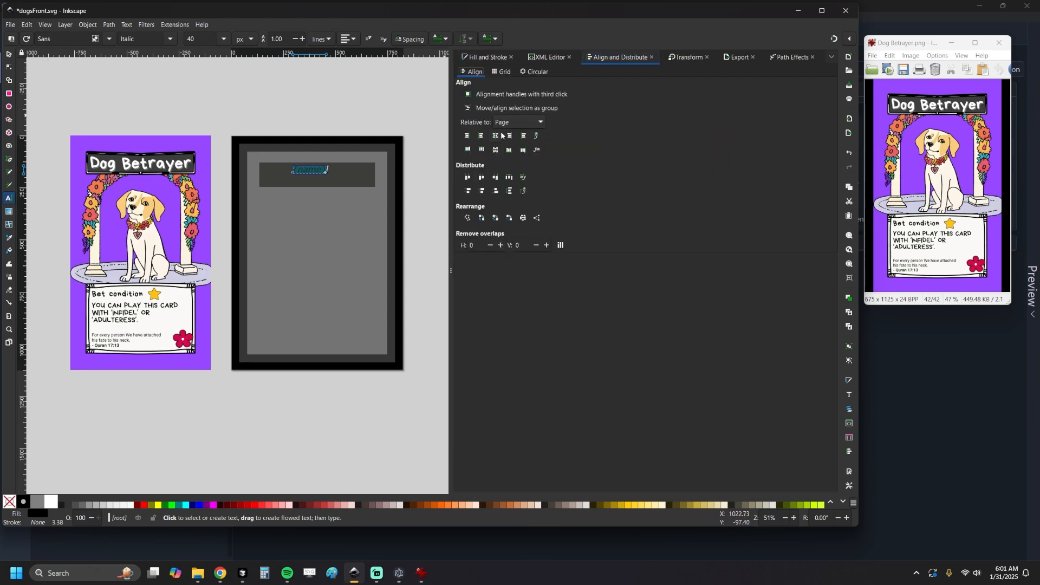
left_click(172, 40)
left_click(161, 53)
left_click(106, 40)
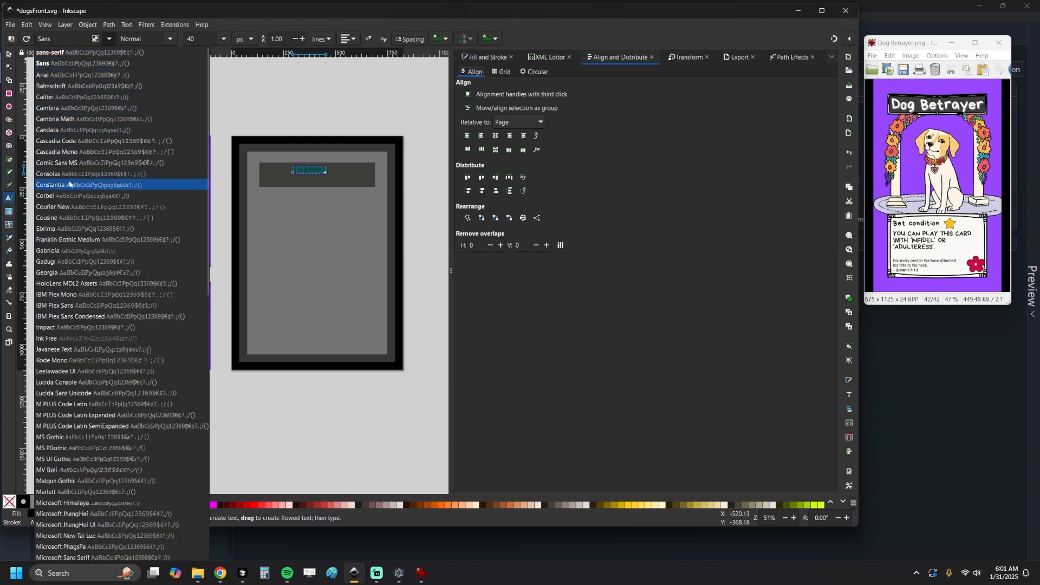
left_click(87, 163)
Enlarge the {name} text to about 290 px wide and centre it horizontally on the page
key("F1")
left_click_drag(320, 168, 340, 157)
left_click(495, 136)
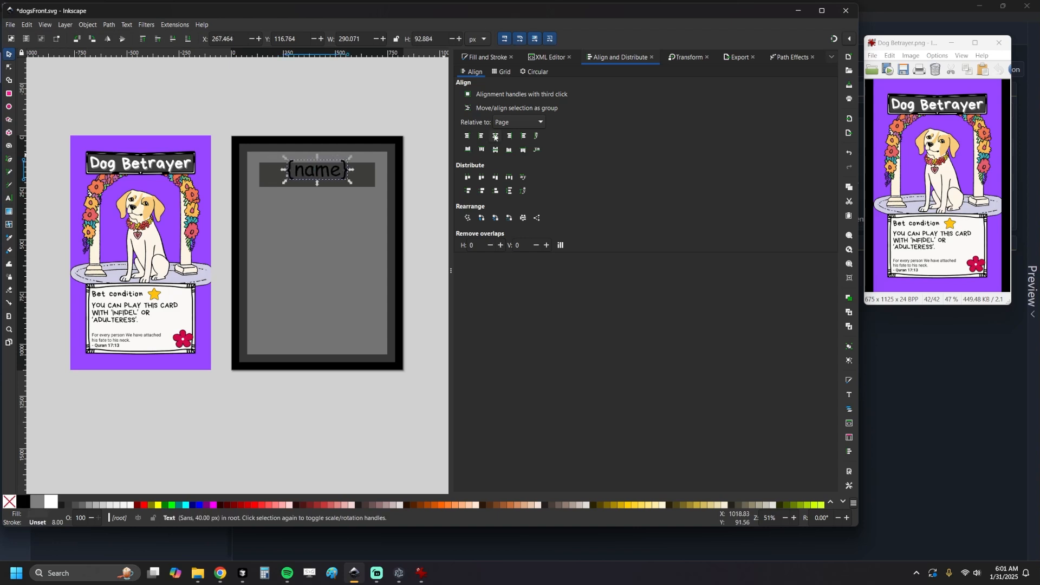
Centre the {name} text vertically on the title banner, aligning relative to the first selected object
left_click(363, 174)
left_click(324, 169, "shift")
left_click(513, 121)
left_click(514, 83)
left_click(495, 149)
Change the fill of the {name} text to white
left_click(339, 168)
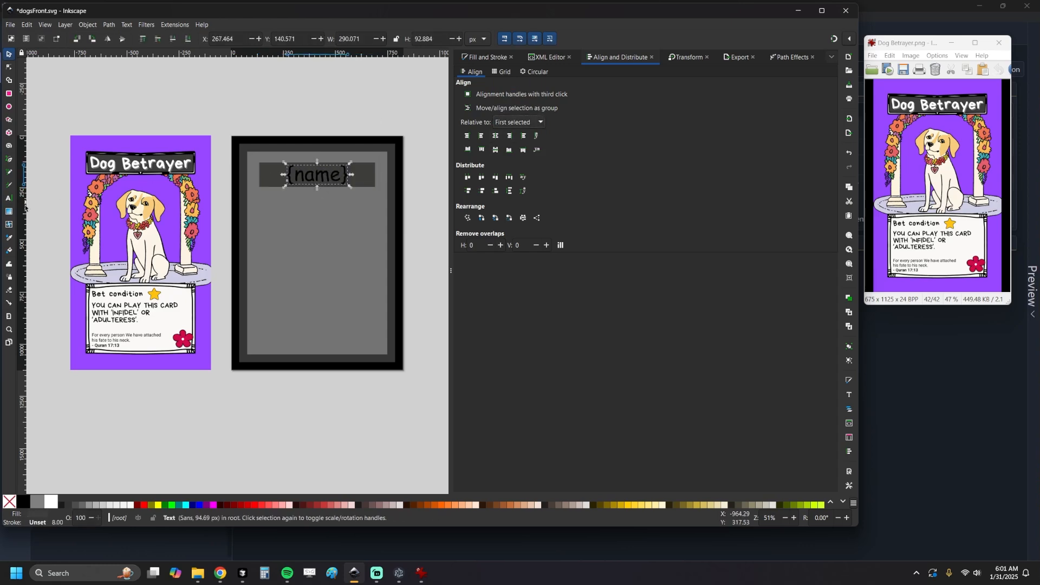
left_click(487, 57)
left_click_drag(546, 156, 807, 157)
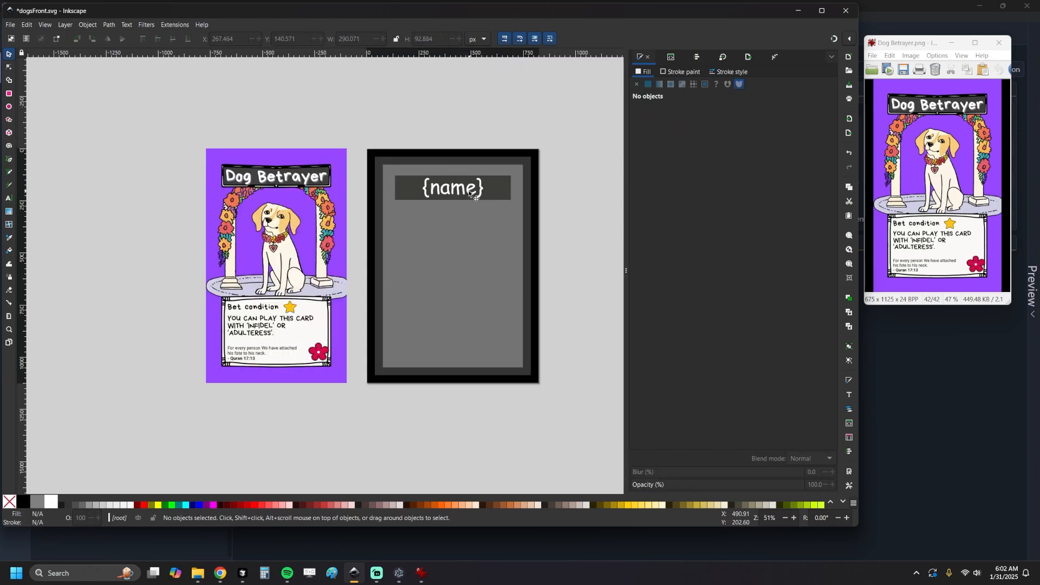
Replace the {name} placeholder with the sample title Dog Betrayer to check its fit in the banner
double_click(466, 189)
key("ctrl+a")
type("Dog")
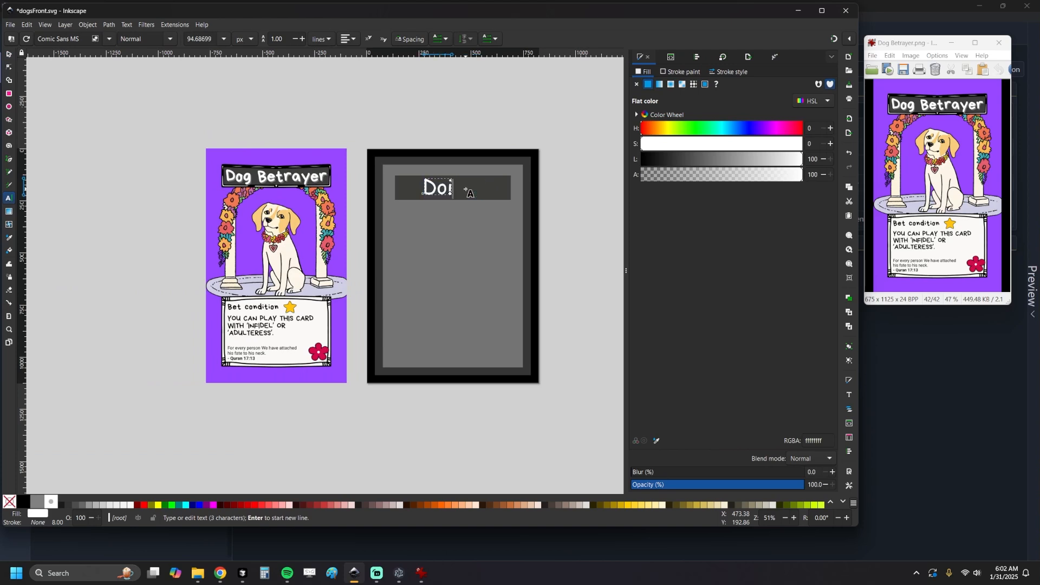
type(" Betrayer")
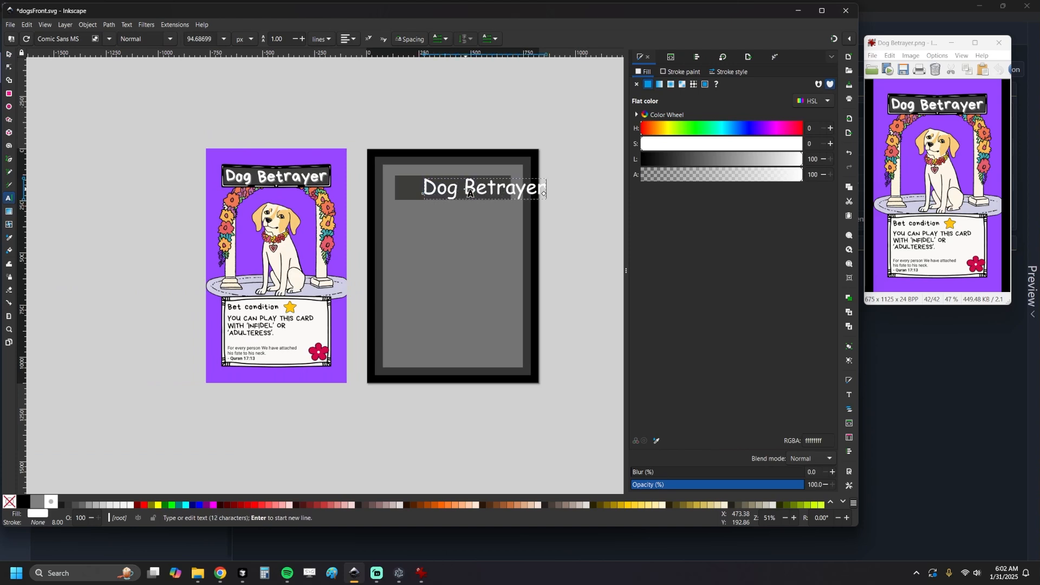
key("ctrl+shift+a")
left_click(489, 228)
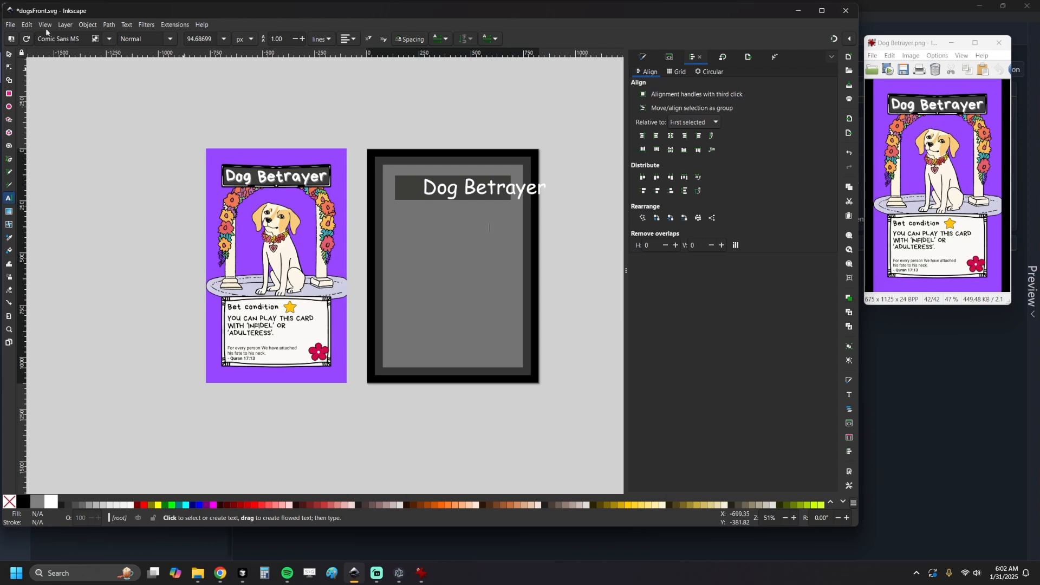
Centre the Dog Betrayer text horizontally on the card and scale it down to fit inside the title banner
left_click(9, 55)
left_click(502, 244)
left_click(466, 188, "shift")
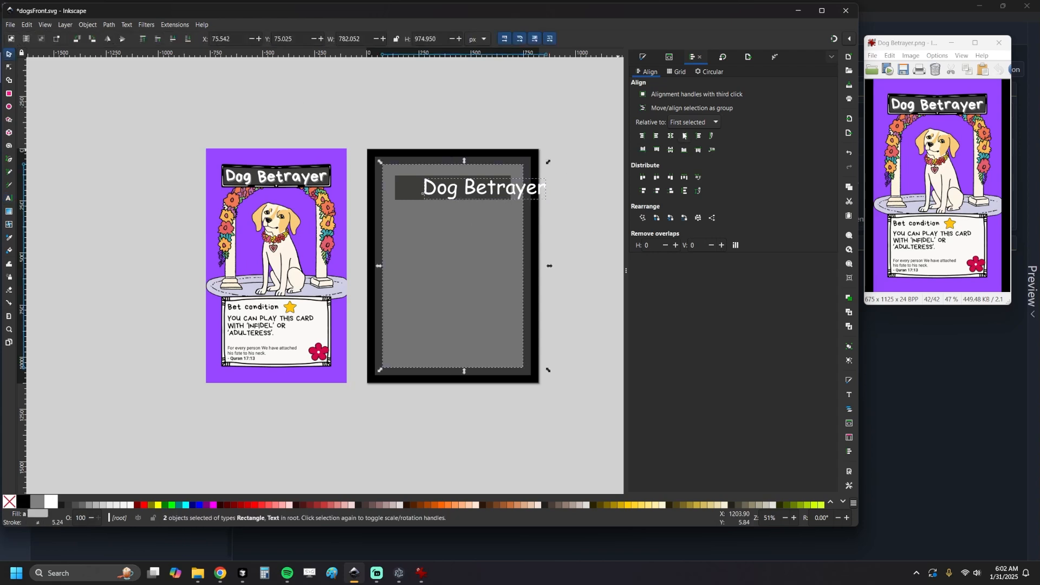
left_click(671, 136)
left_click(503, 188)
left_click_drag(518, 174, 521, 178)
Centre-align the title text, replace it with {name}, and select it together with the card area for alignment
double_click(494, 189)
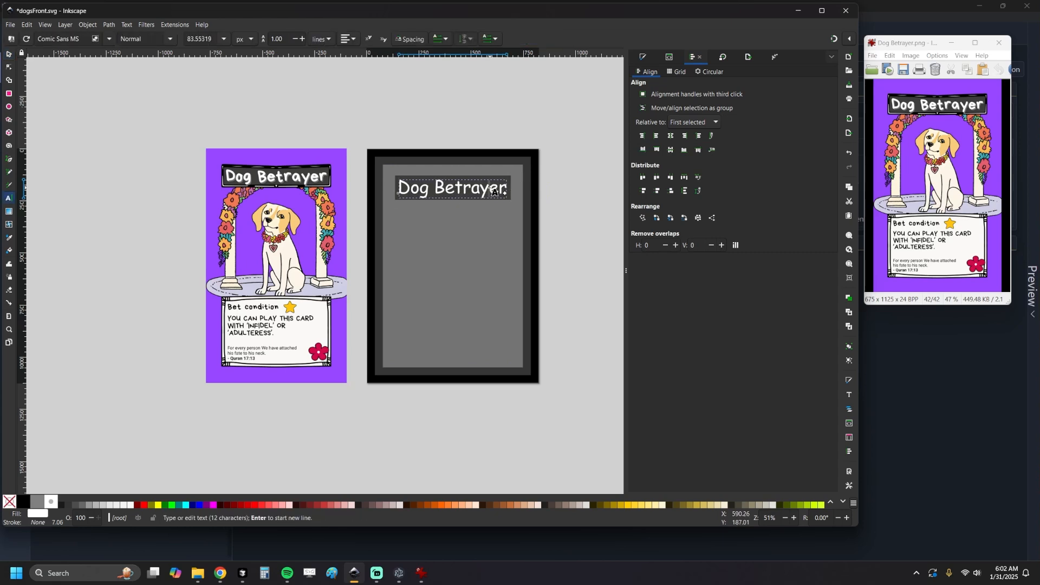
key("ctrl+a")
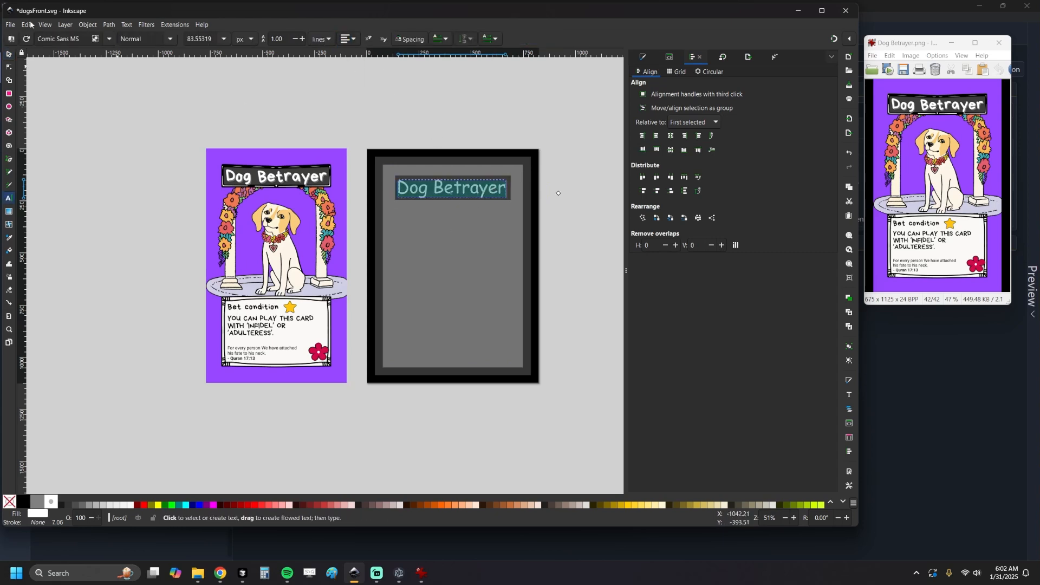
type("{name}")
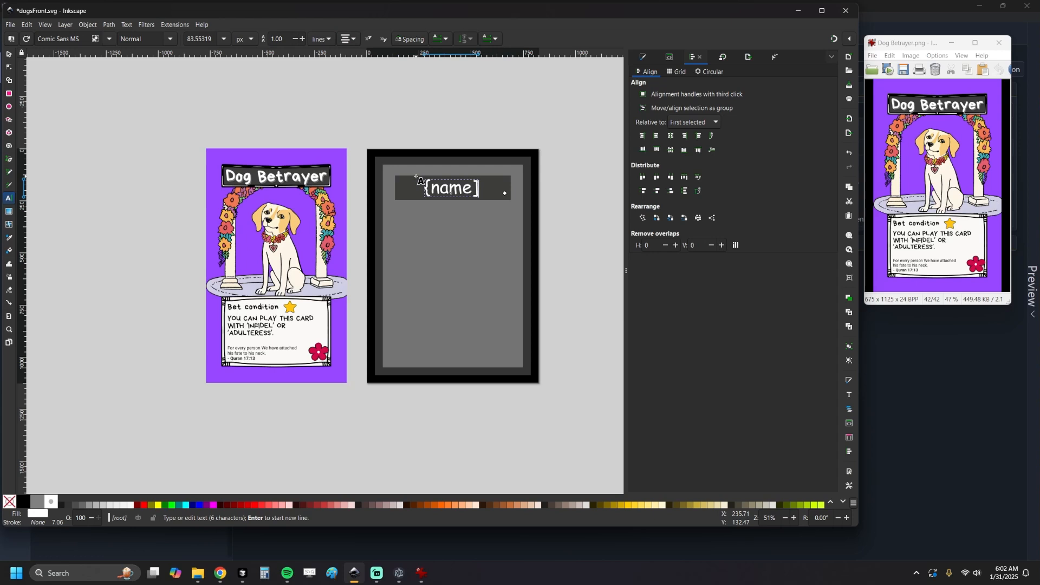
key("F1")
left_click(436, 219)
left_click(428, 187, "shift")
Draw a white text box about 536 by 281 px in the card's lower part and give it a flat black stroke
key("r")
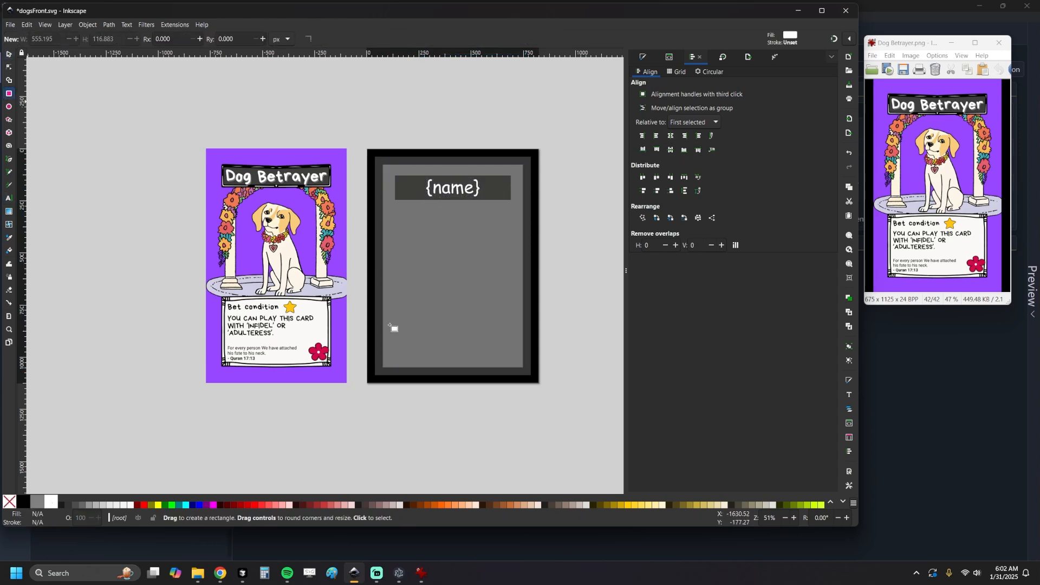
mouse_move(397, 303)
left_mouse_down()
mouse_move(475, 355)
mouse_move(508, 362)
left_mouse_up()
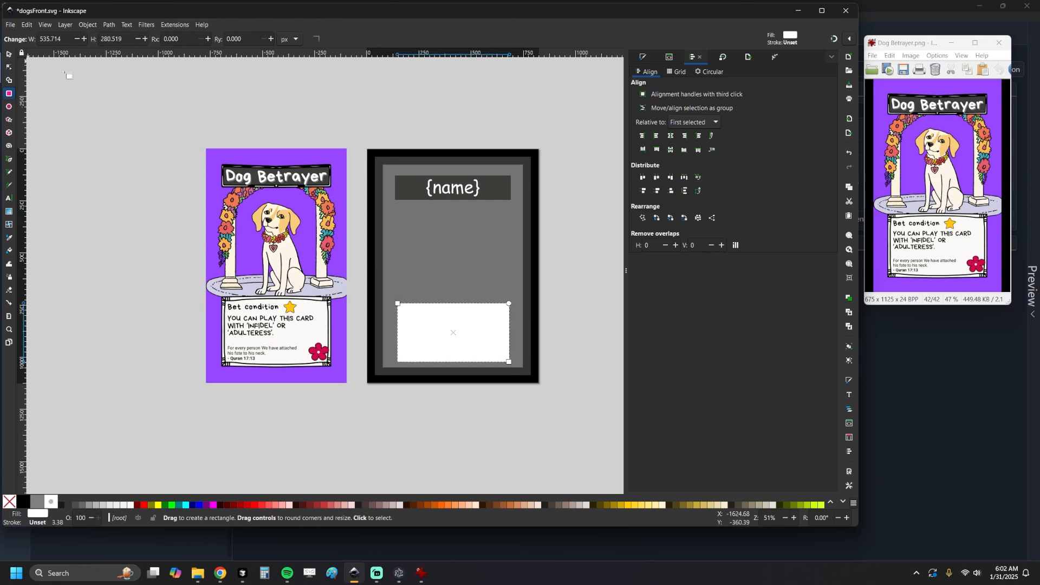
left_click(643, 57)
left_click(647, 84)
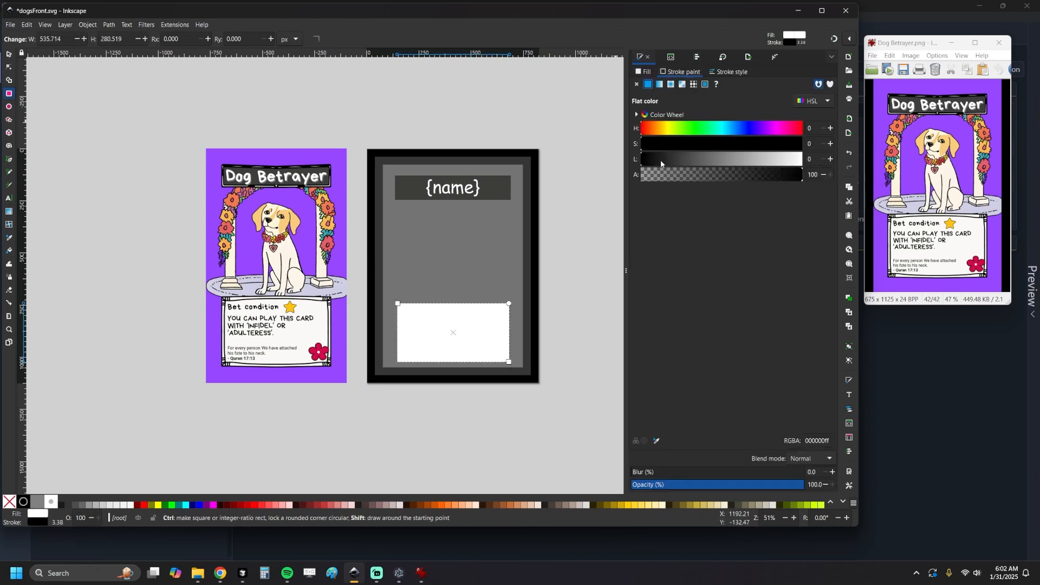
Increase the white text box's stroke width to 5.179 px
left_click(731, 72)
left_click(695, 91)
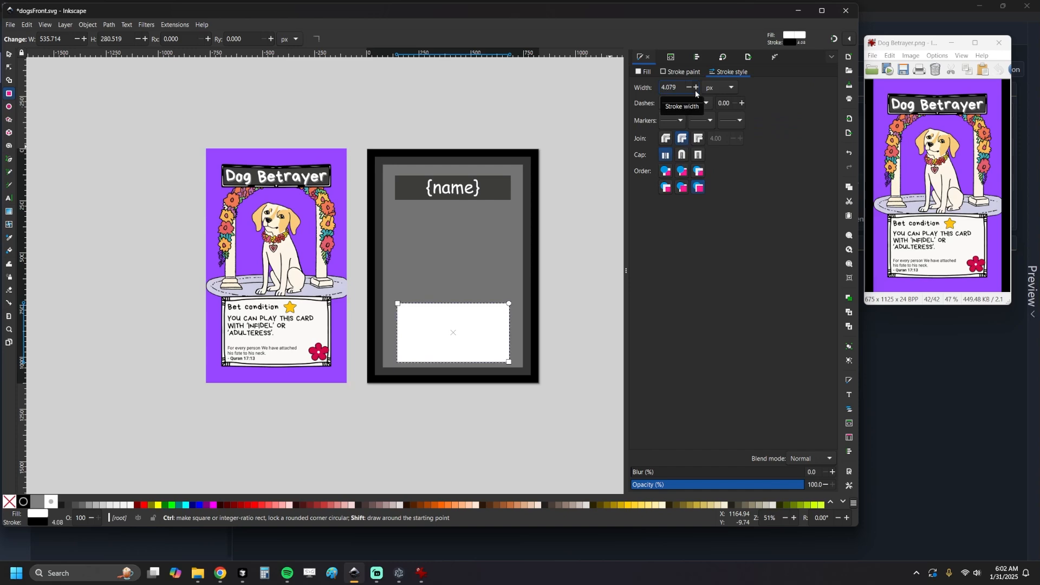
key("s")
key("Escape")
scroll(462, 339, "up", 4)
left_click(432, 294)
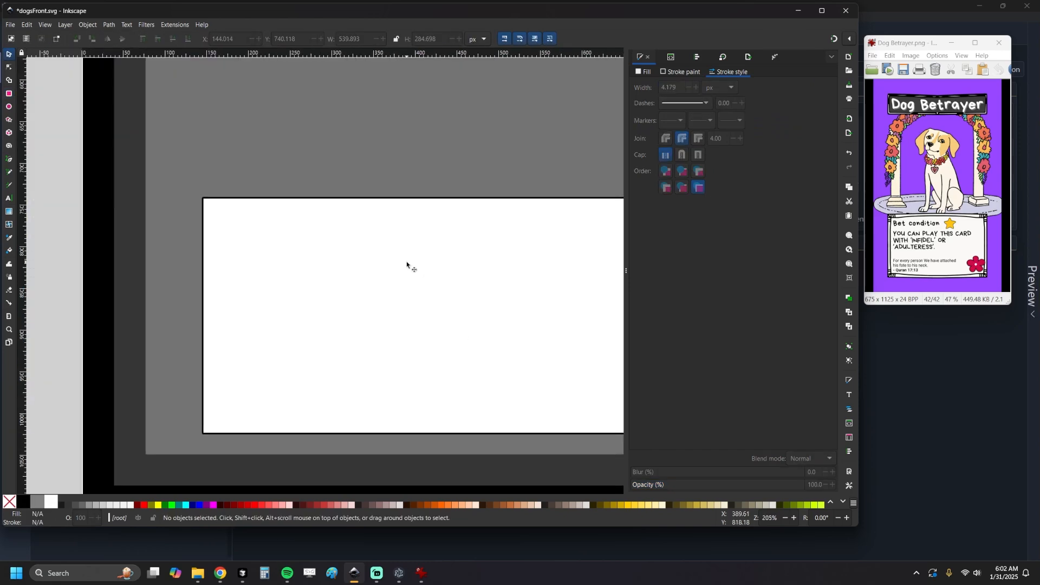
left_click(696, 88)
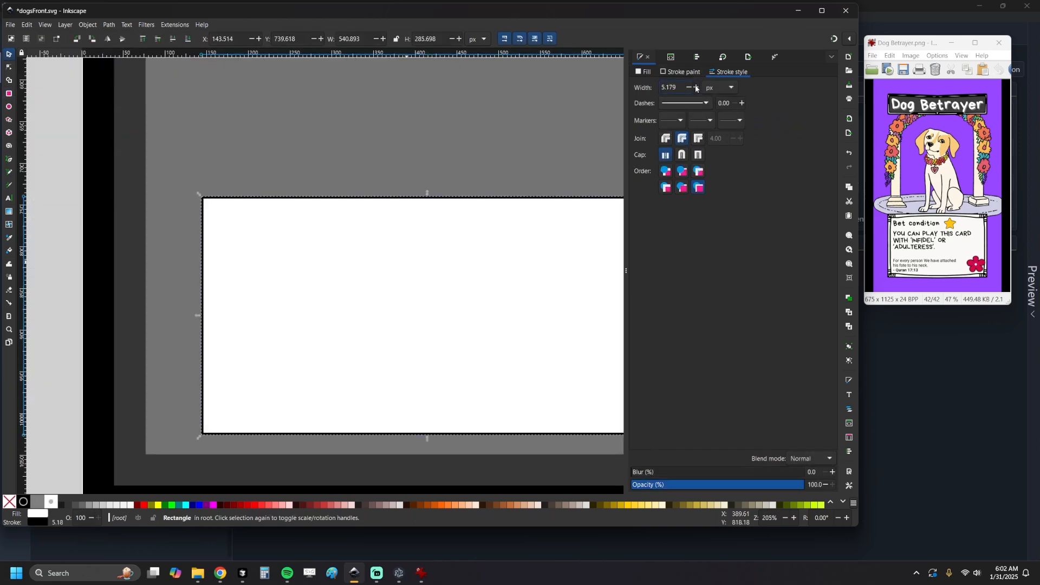
Thicken the white text box's stroke and add a smaller duplicate inside it, about 523 by 263 px, as an inner border
left_click(695, 88)
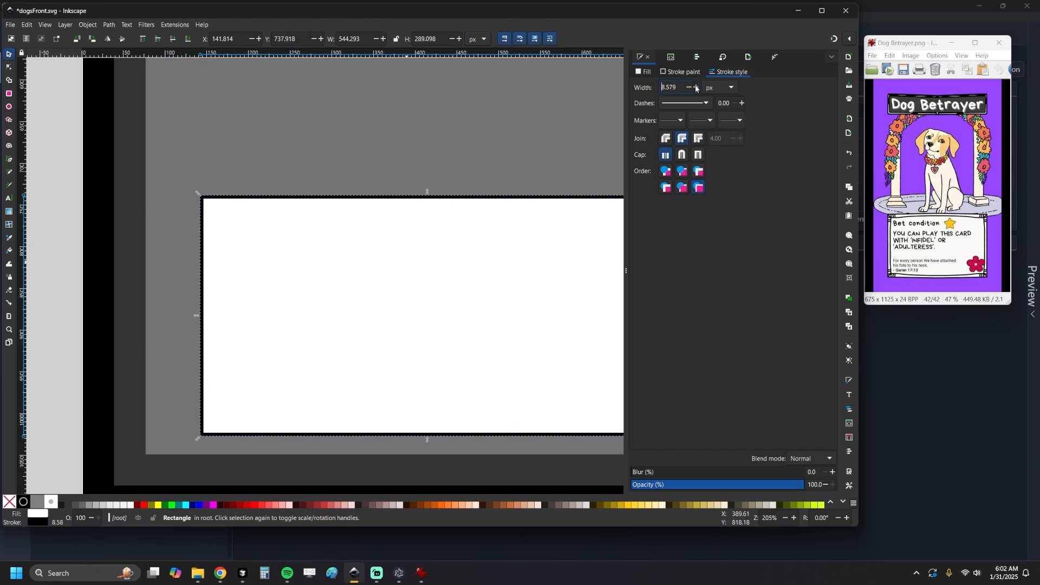
scroll(503, 225, "down", 2)
key("ctrl+d")
left_click_drag(584, 208, 573, 213)
left_click_drag(571, 267, 576, 269)
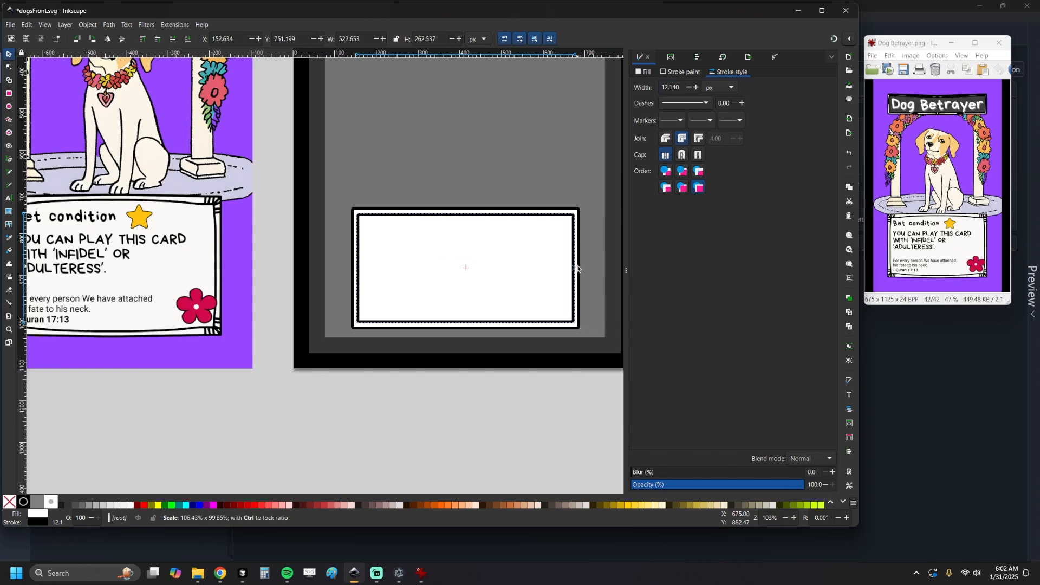
Start a text object reading Bet near the top of the white box, with no stroke and a black fill
scroll(585, 353, "down", 1)
key("t")
left_click(439, 268)
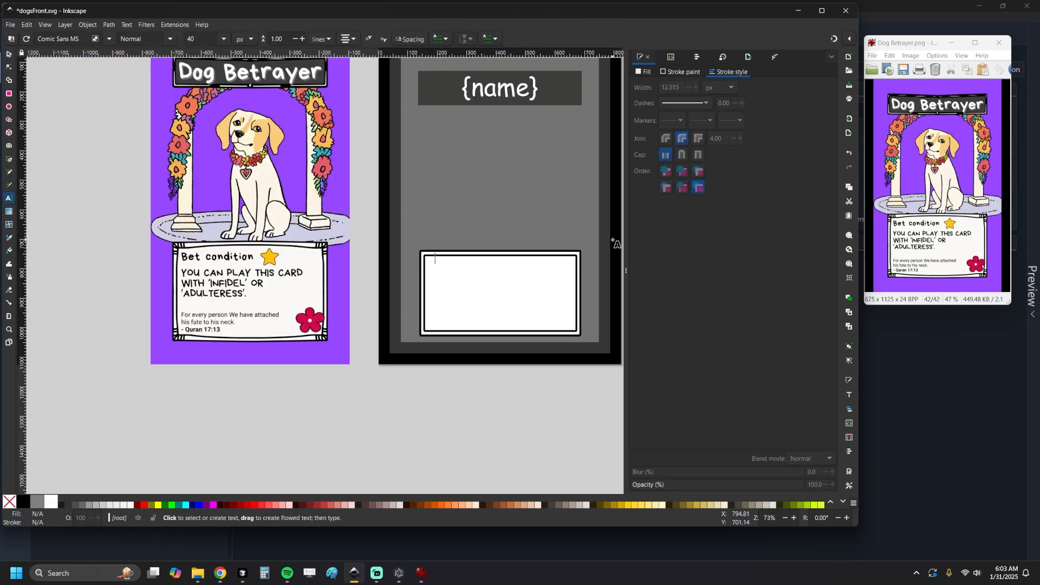
type("Bet")
key("ctrl+a")
left_click(671, 72)
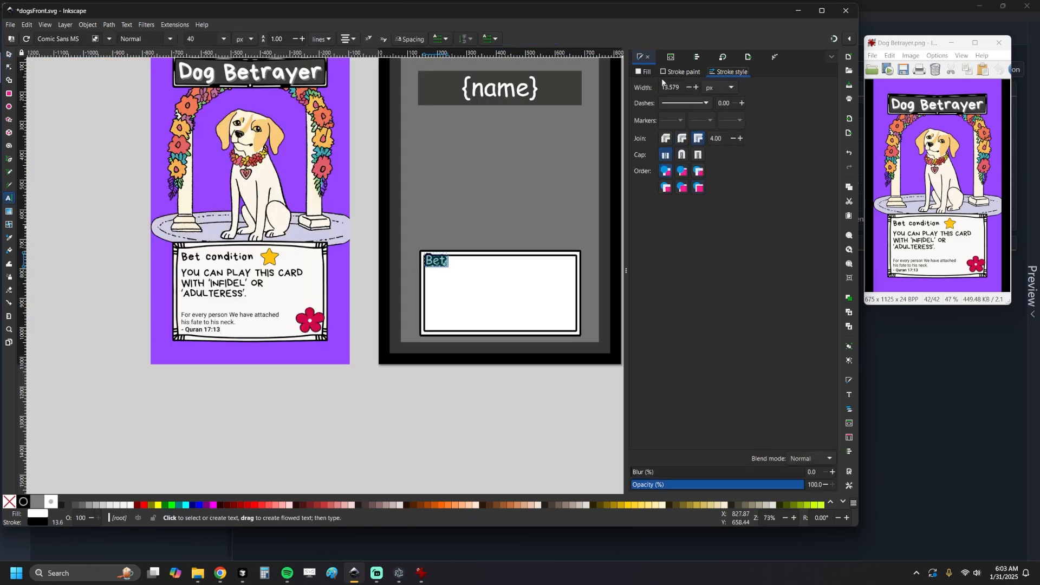
left_click(636, 85)
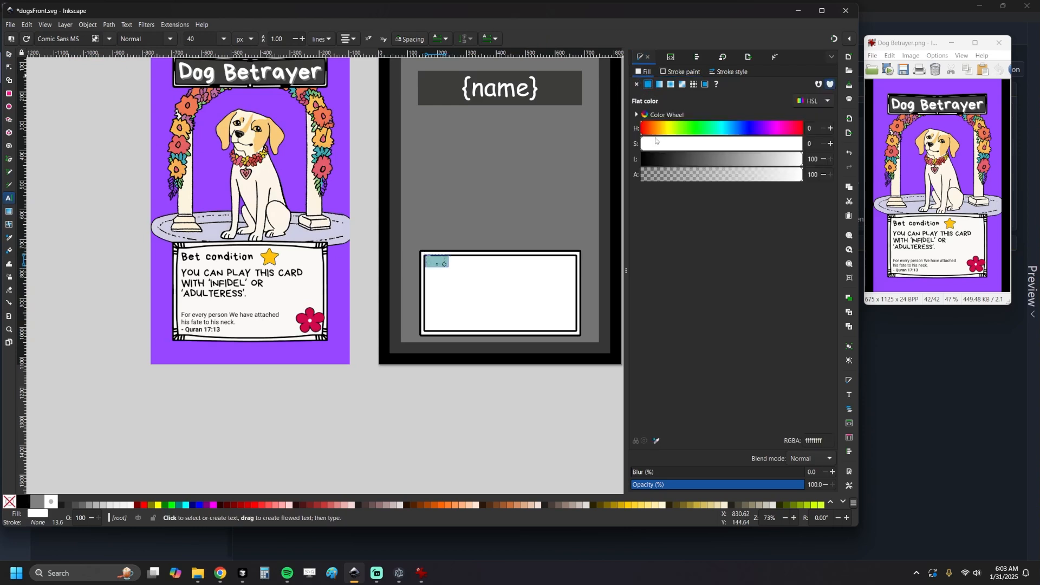
left_click(657, 162)
left_click(10, 54)
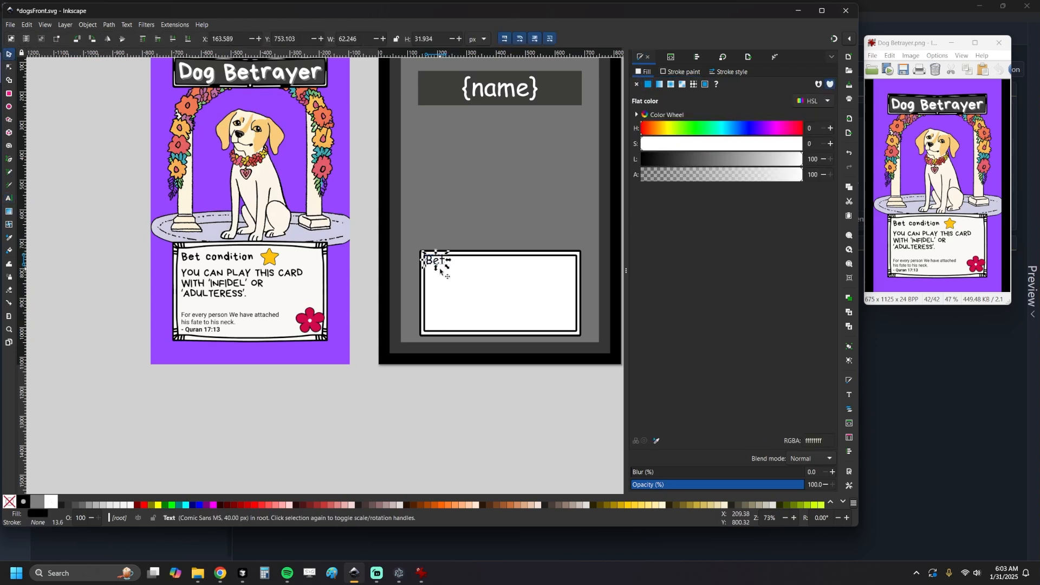
Complete the heading as Bet Condition and move it into the upper-left area of the white box
left_click_drag(438, 263, 440, 267)
type("t Condition")
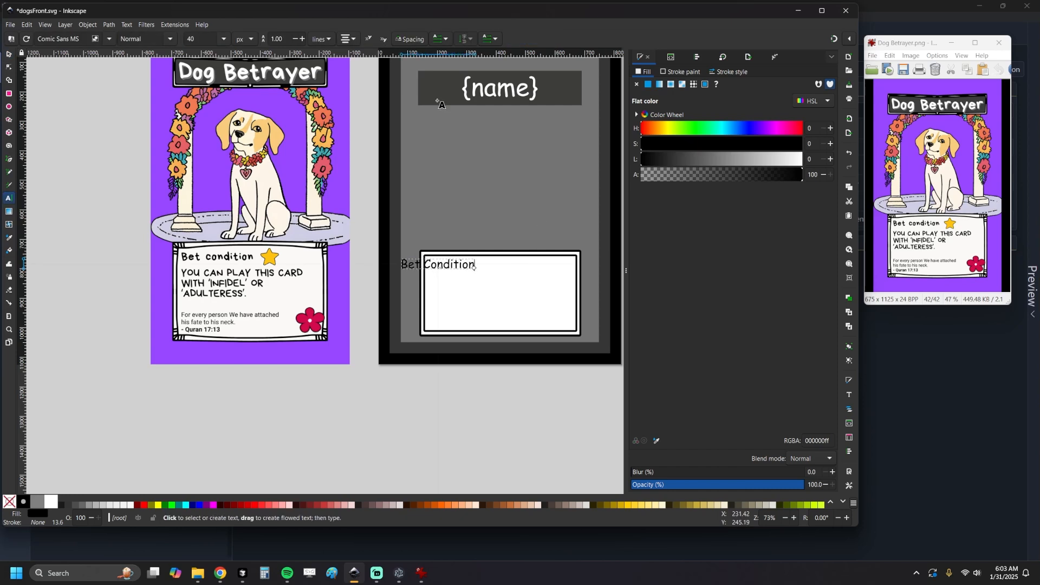
key("Escape")
key("s")
left_click_drag(443, 265, 470, 268)
Add flowed text frames reading {rules} and {quote} below the Bet Condition heading
left_click(9, 198)
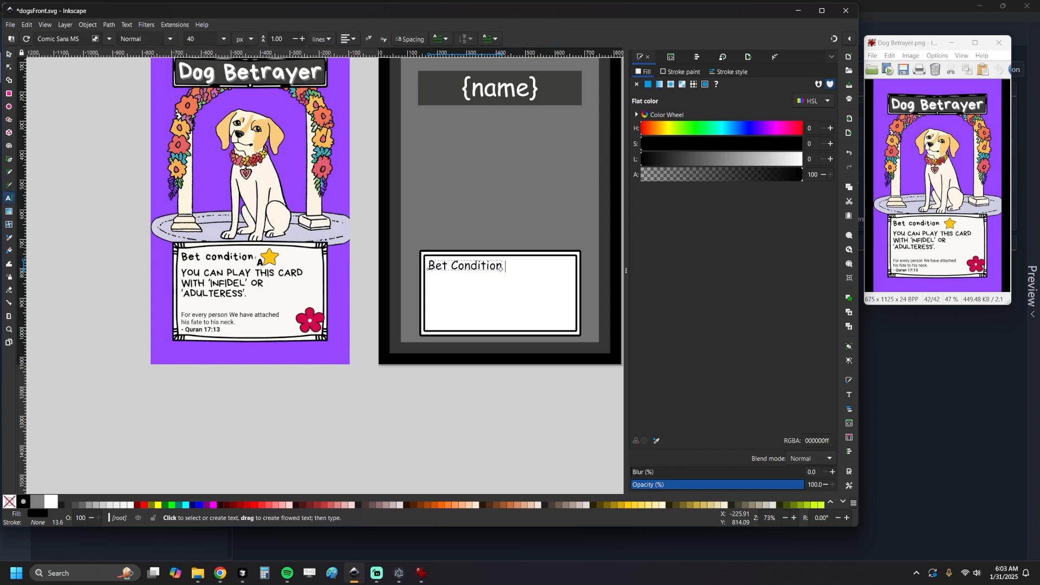
left_click_drag(428, 277, 572, 328)
type("{rules}")
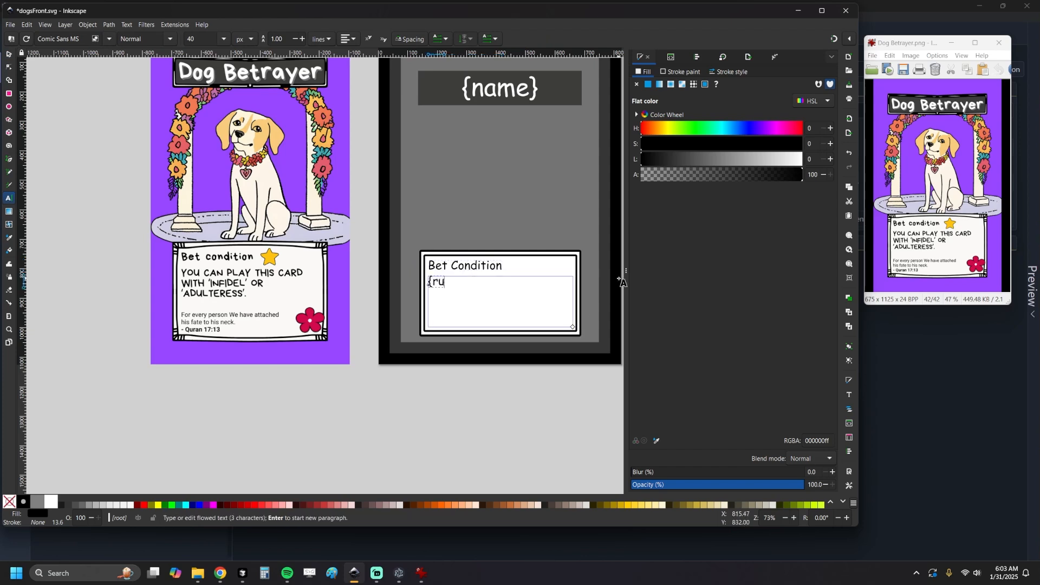
scroll(519, 336, "up", 1)
left_click_drag(570, 321, 596, 325)
type("{qy")
type("uote}")
Set the {quote} text to Calibri at 22 px
key("ctrl+a")
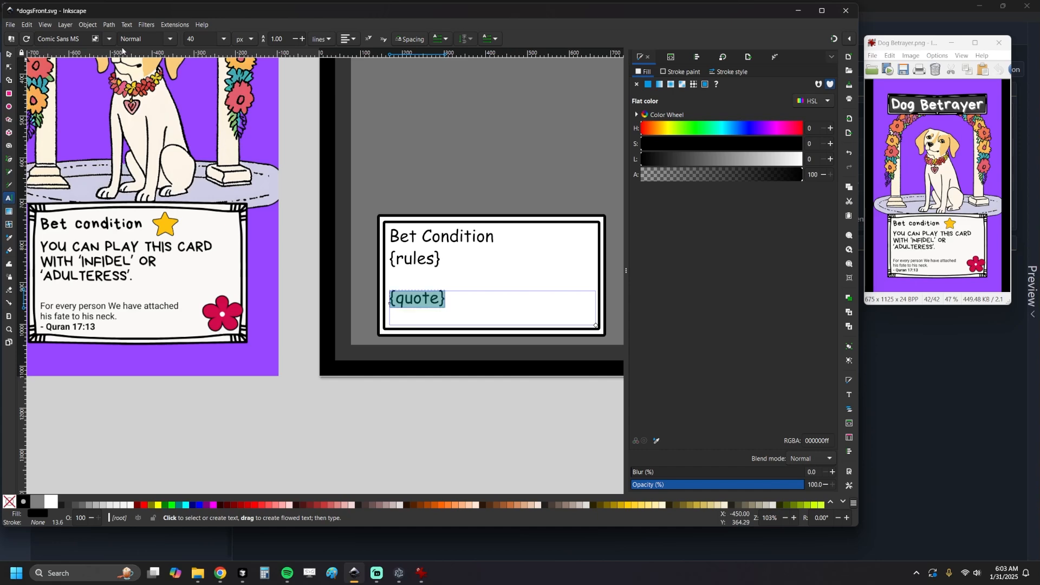
left_click(109, 38)
left_click(100, 64)
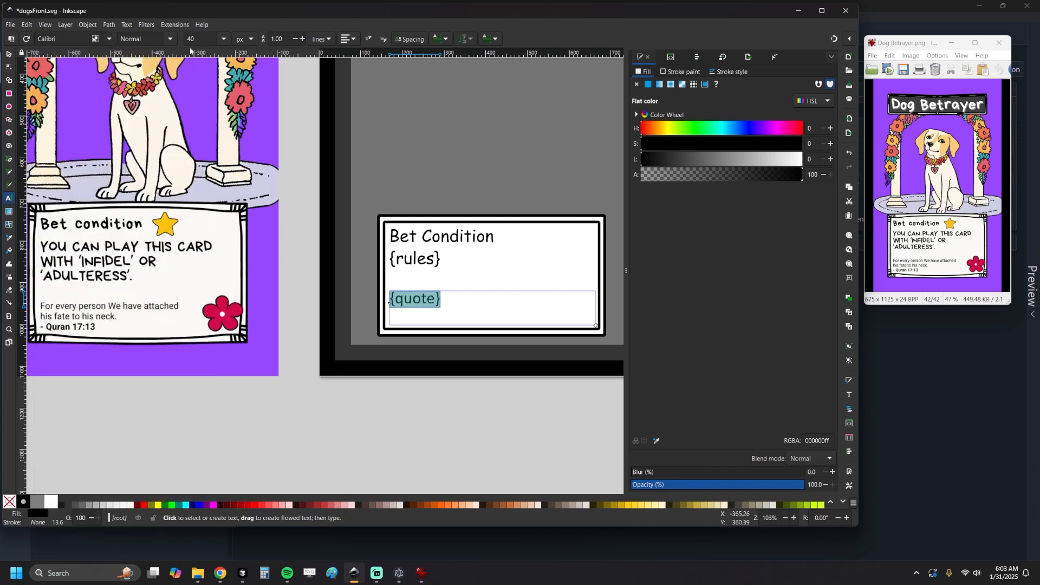
left_click(222, 40)
left_click(210, 215)
key("F1")
key("ctrl+d")
left_click_drag(404, 295, 410, 318)
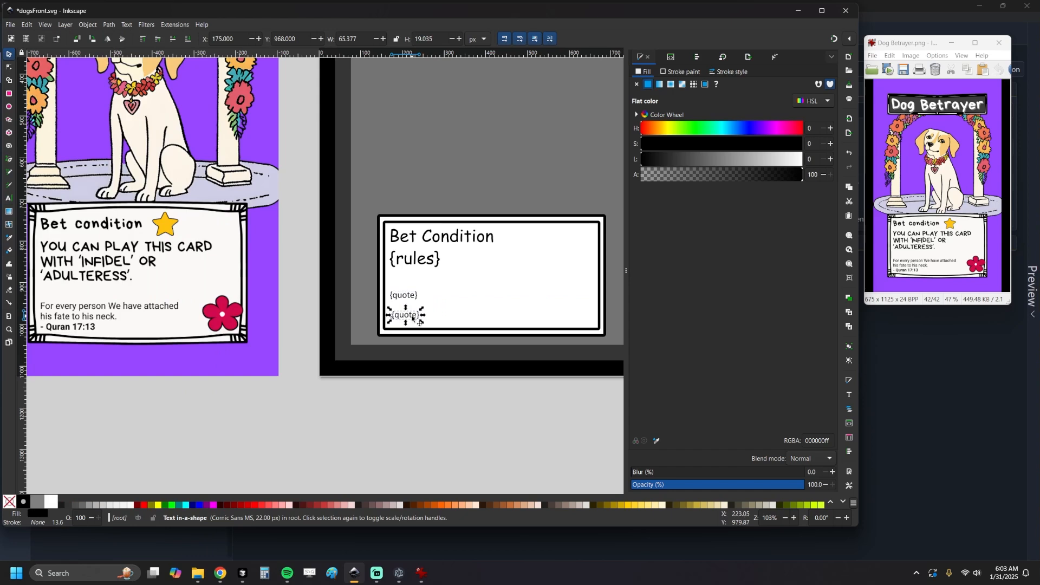
key("Delete")
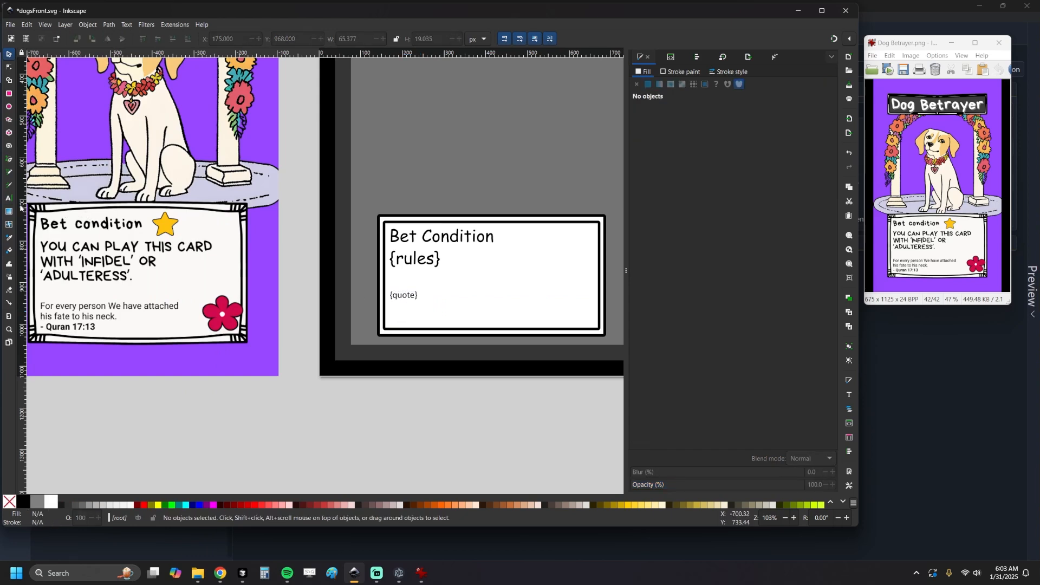
Add the text - {speaker} in Calibri 22 px on a line just below {quote}
key("t")
left_click(390, 312)
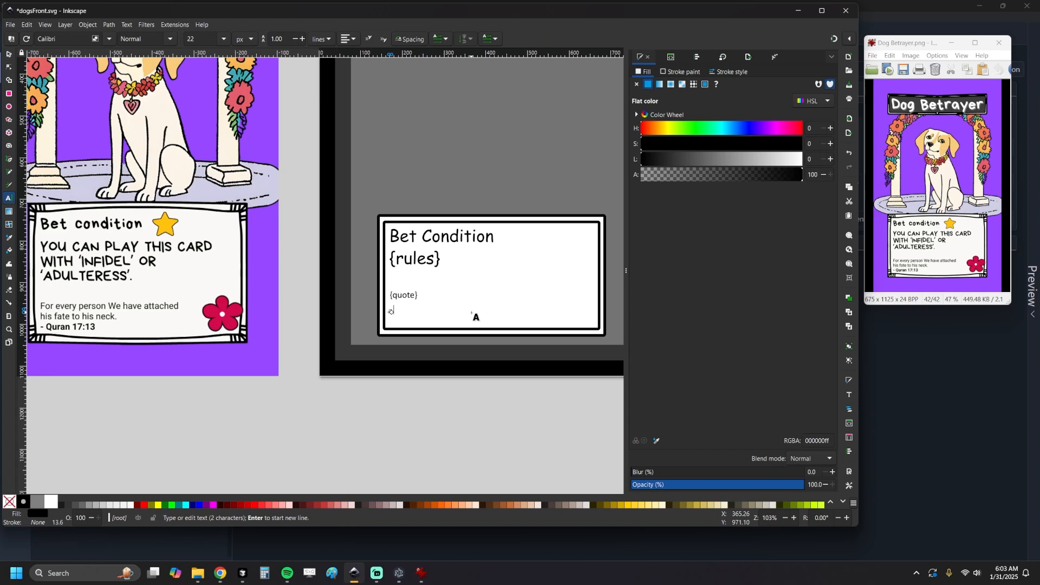
type("{speaker}")
Align the left edges of the Bet Condition, {rules}, {quote} and {speaker} texts to the first selected text
left_click(399, 295)
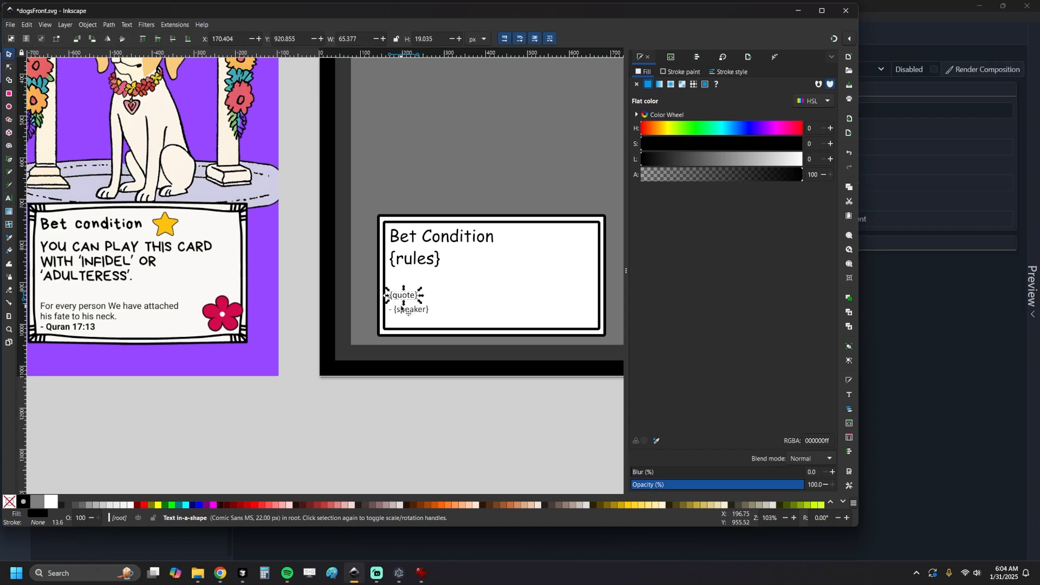
left_click(401, 309, "shift")
key("ctrl+shift+a")
left_click(656, 136)
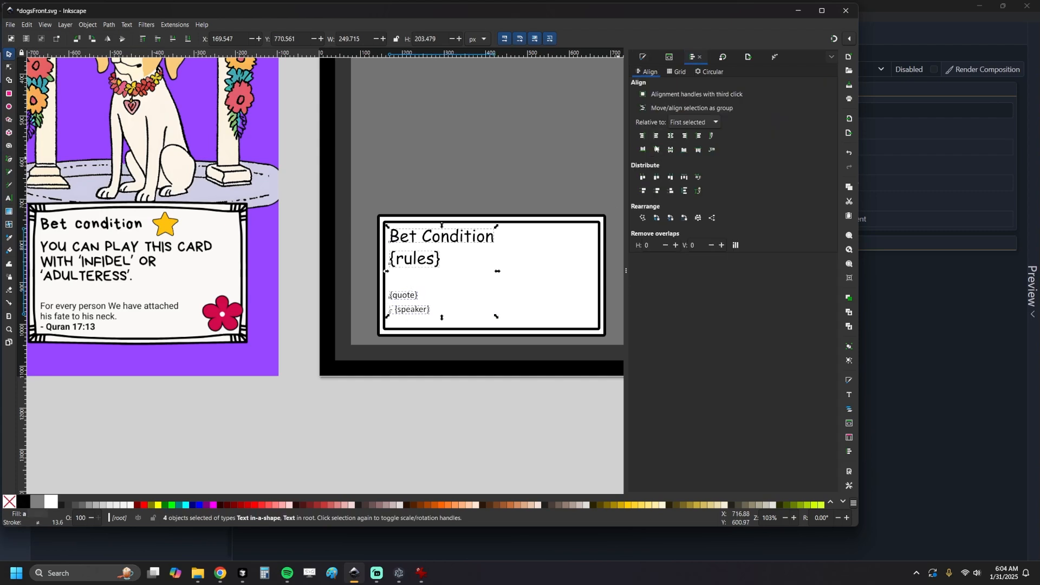
left_click(656, 136)
Nudge the {speaker} text slightly down to widen its gap from {quote}
left_click(421, 312)
key("Right")
key("Down")
key("Down")
key("Down")
key("Down")
key("Down")
key("Down")
key("Down")
key("Down")
key("Down")
key("Down")
key("Down")
key("Down")
key("Down")
key("Down")
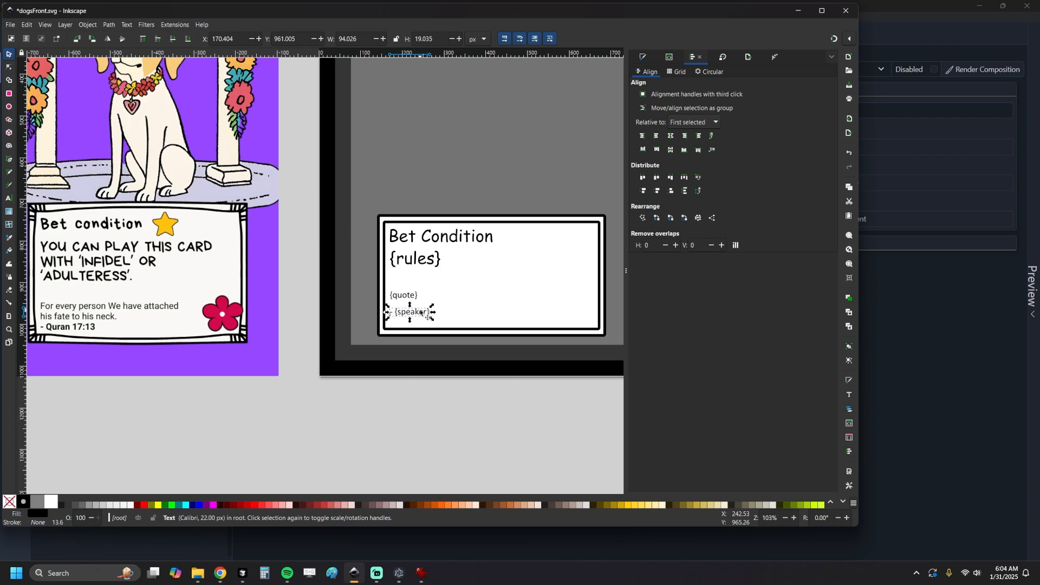
Group the white text box with its texts and centre the group horizontally on the page
scroll(353, 356, "down", 2)
left_click_drag(502, 397, 357, 269)
key("ctrl+g")
left_click(693, 122)
left_click(684, 145)
left_click(574, 214)
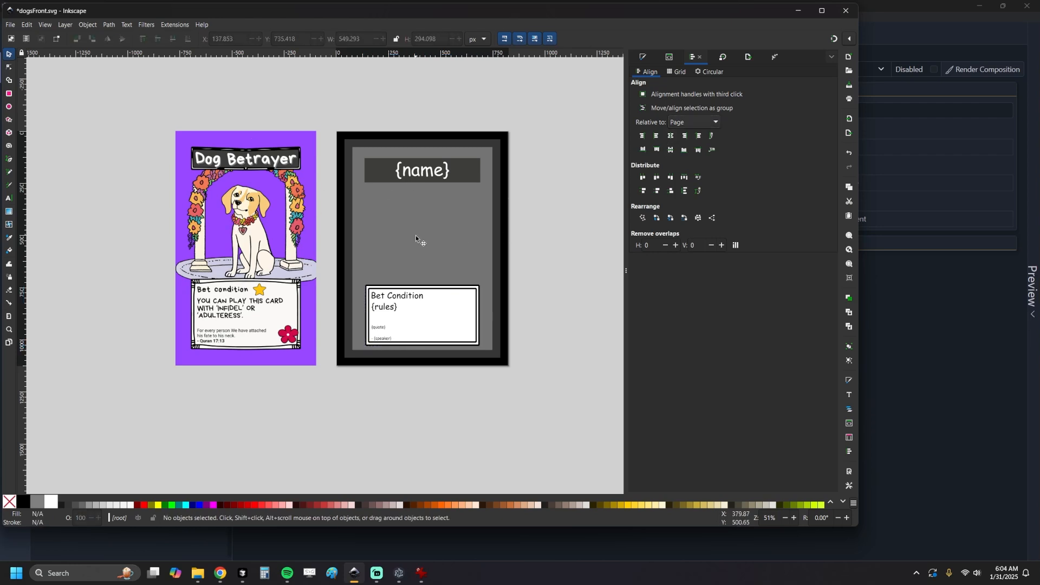
Select the card's background rectangles and save the dogsFront.svg template
left_click(500, 211)
left_click(643, 56)
key("ctrl+s")
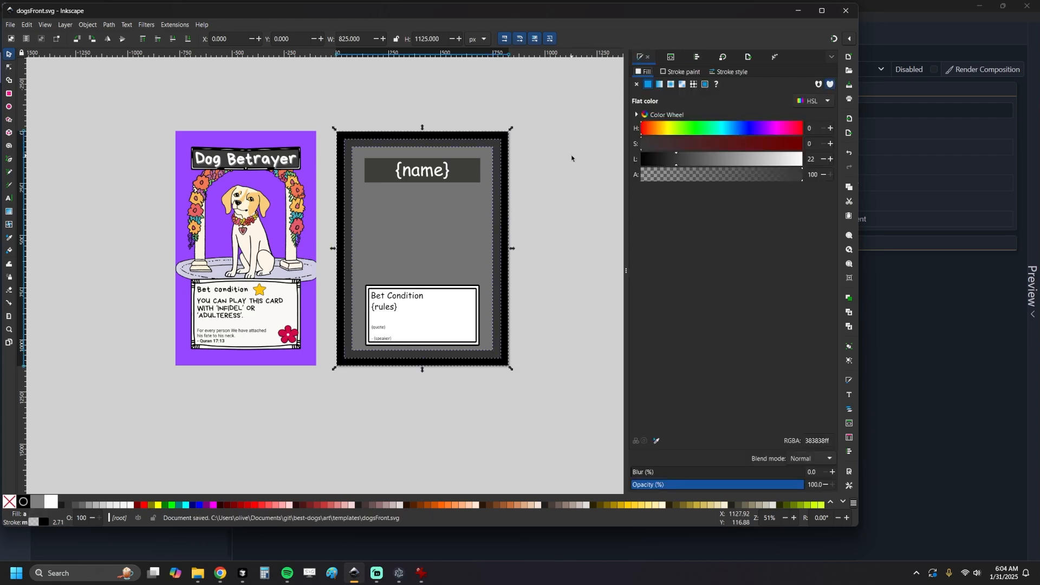
Save a copy of the template as dogBetrayer.svg in the graphicalInserts folder under art
left_click(12, 25)
left_click(56, 107)
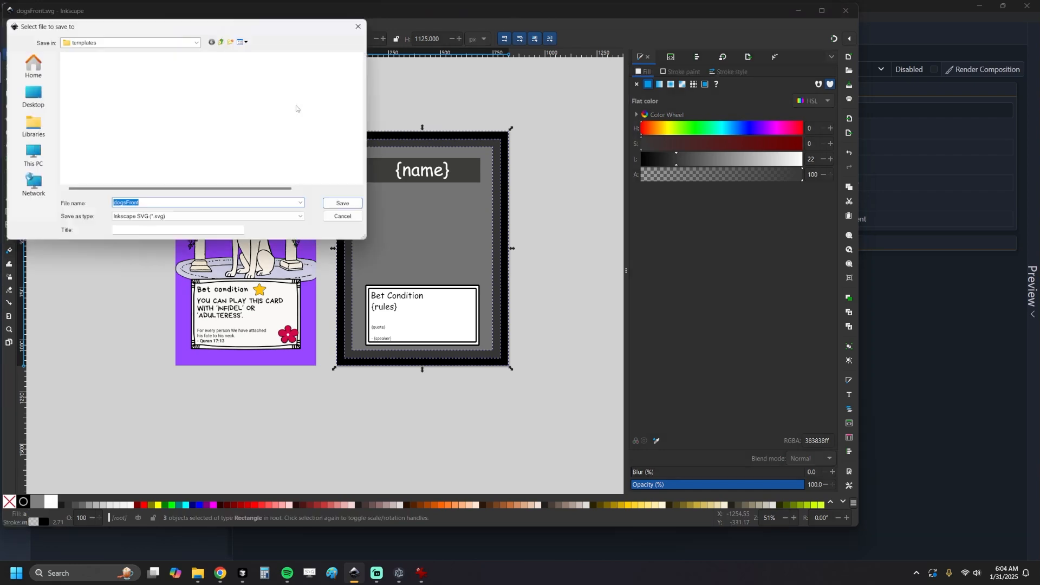
double_click(82, 65)
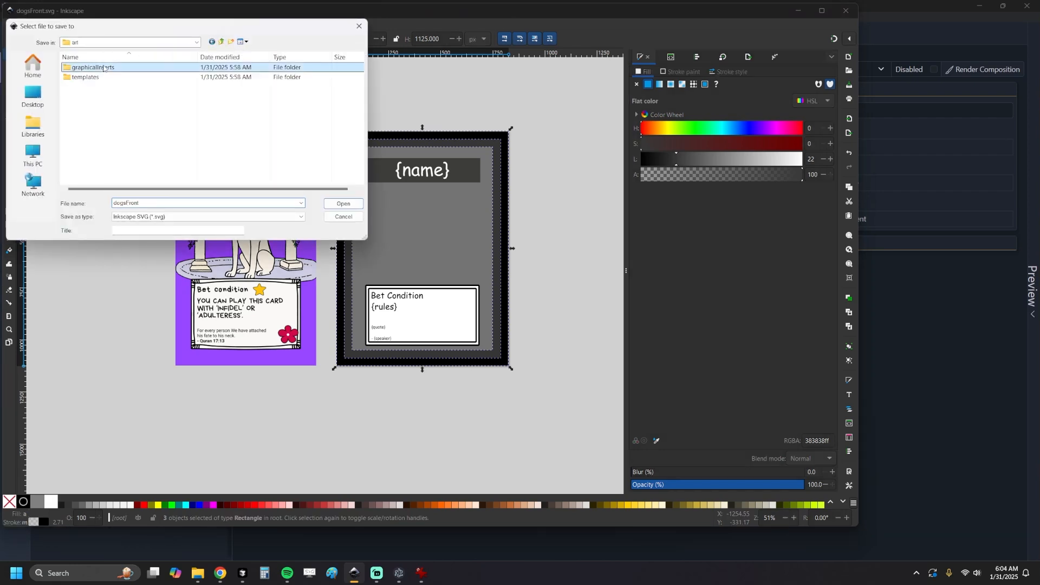
double_click(156, 201)
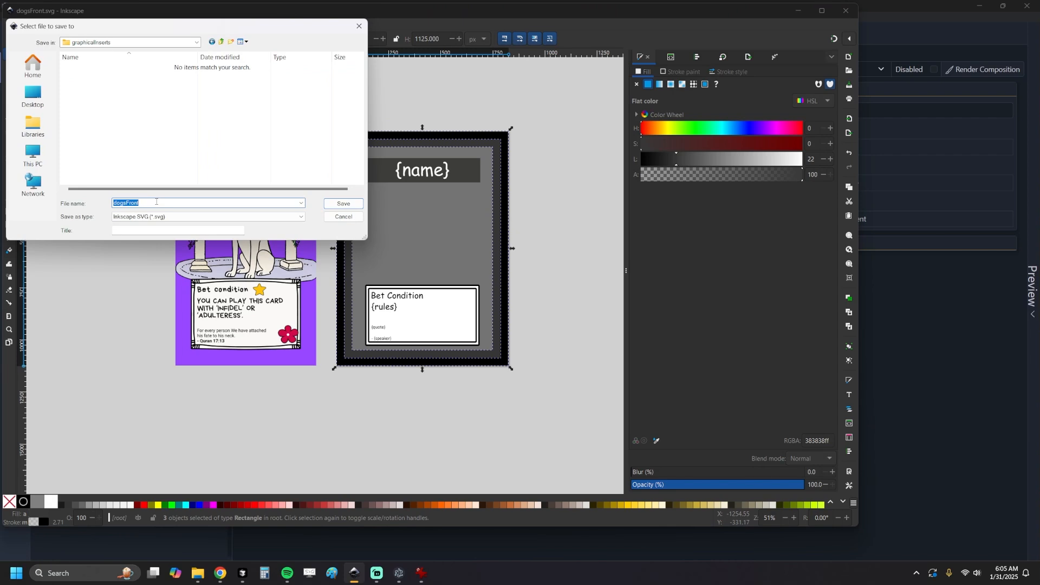
type("dogBetray")
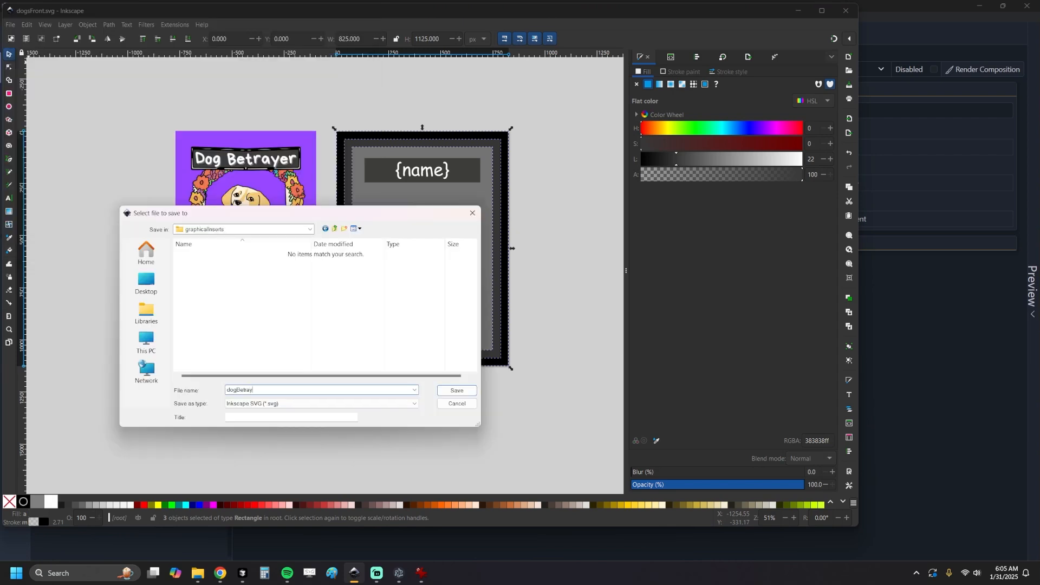
key("Return")
Delete the two inner grey rectangles and recolour the remaining black background with purple sampled from the reference card
left_click(574, 219)
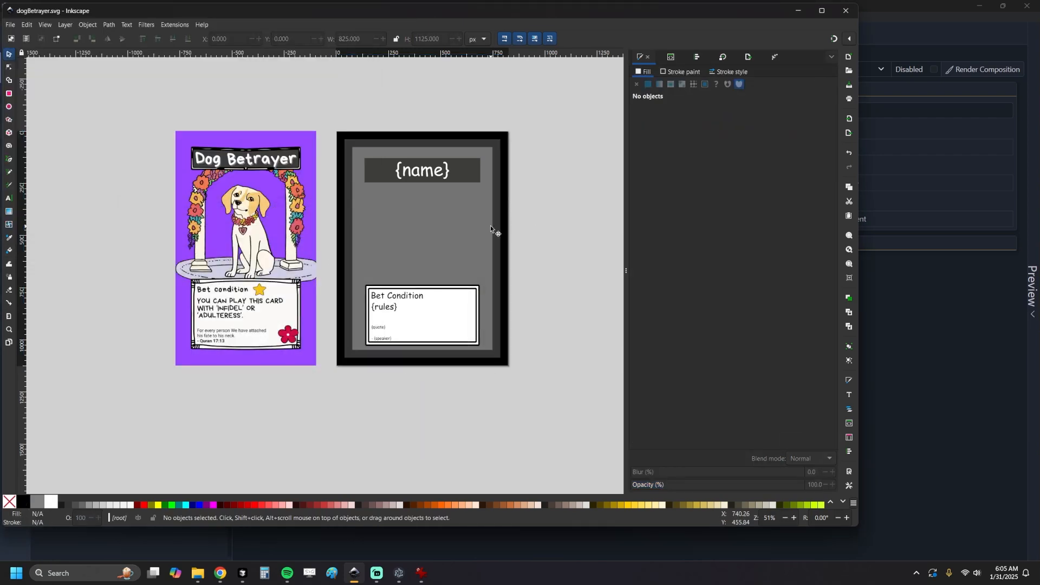
left_click(490, 228)
key("Delete")
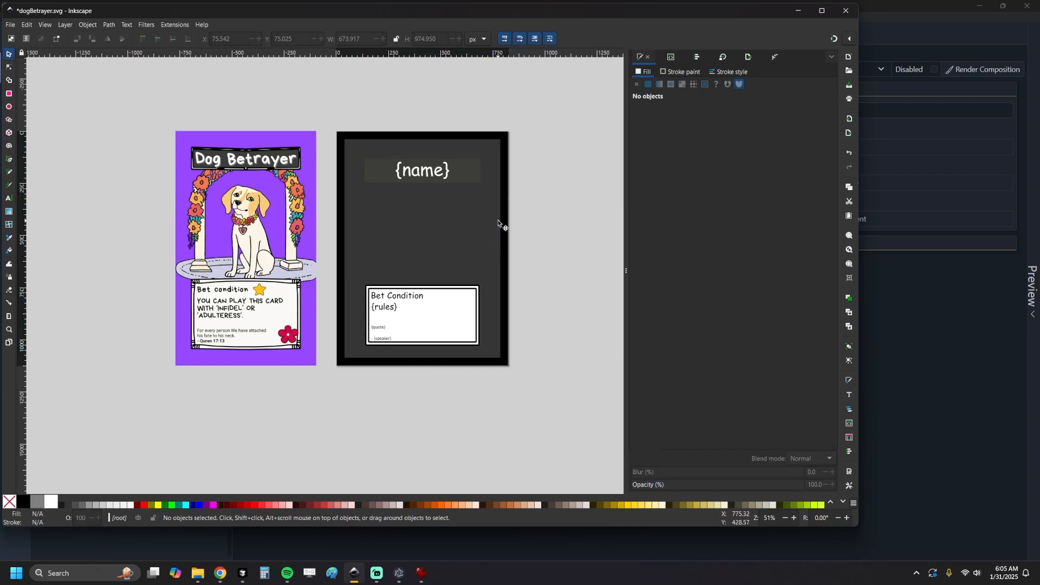
left_click(499, 223)
key("Delete")
left_click(362, 222)
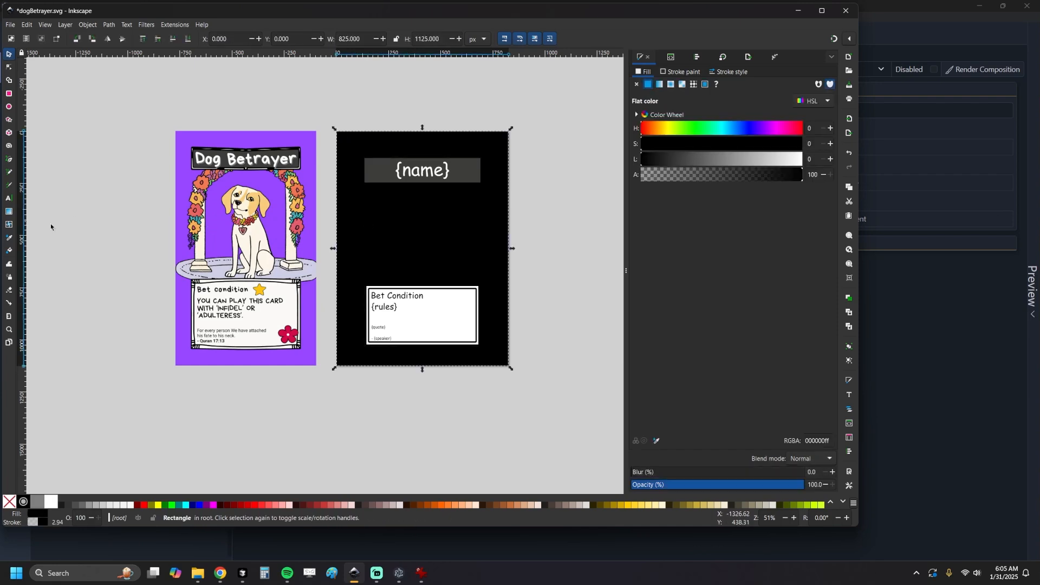
left_click(288, 142)
Delete the {name} banner and the Bet Condition box with all its placeholder texts from the purple card
left_click(8, 54)
left_click_drag(572, 119, 352, 418)
key("Delete")
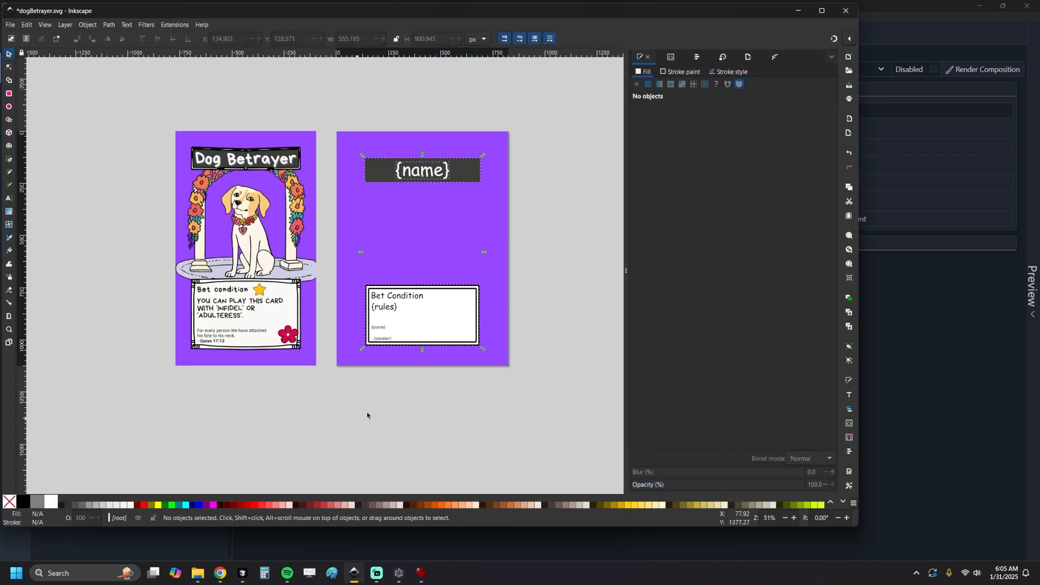
Trace the dog's nose on the reference card as a closed straight-sided shape with the Pen tool
left_click_drag(439, 314, 453, 301)
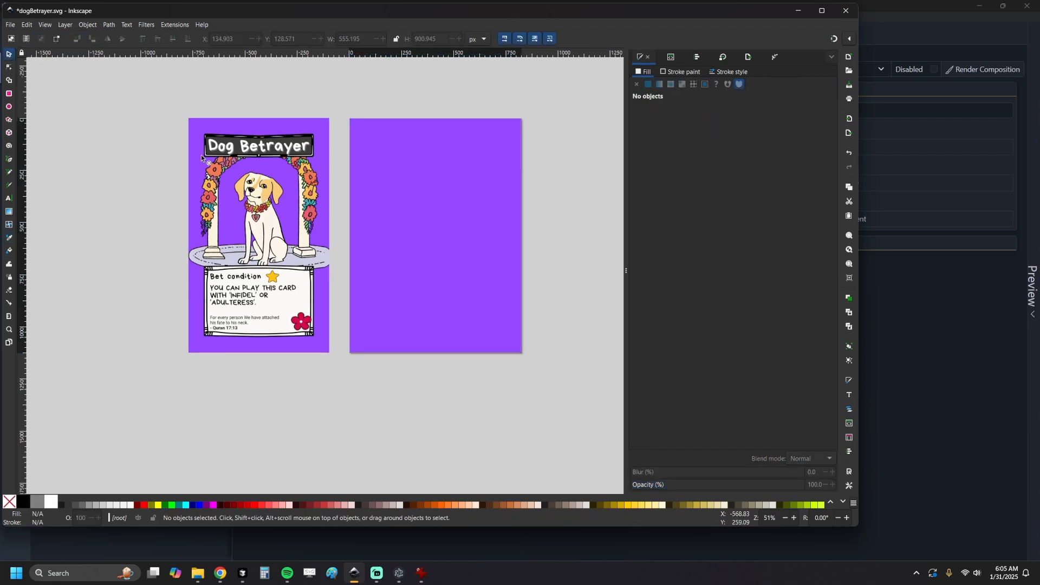
left_click(9, 160)
scroll(248, 190, "up", 5, "ctrl")
left_click(242, 194)
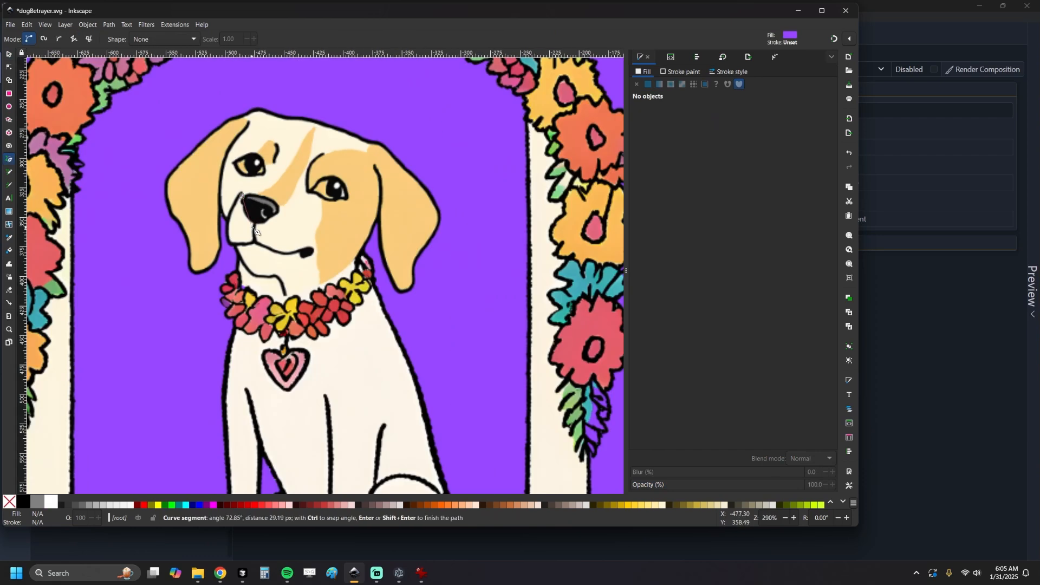
left_click(280, 209)
left_click(262, 196)
left_click(242, 194)
Trace the outline of the dog's left eye as a closed five-node shape with the Pen tool
left_click(234, 162)
left_click(242, 174)
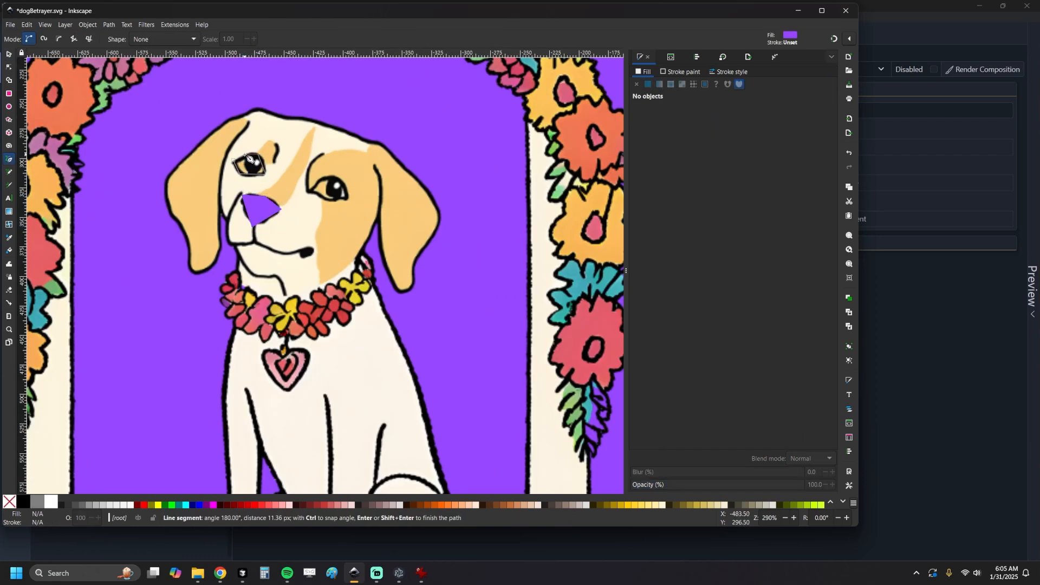
left_click(265, 174)
left_click(257, 155)
left_click(234, 161)
Give the left eye shape no fill and a dark flat stroke 3 px wide
key("s")
left_click(667, 72)
left_click(647, 84)
left_click(645, 72)
left_click(637, 84)
scroll(209, 116, "up", 3, "ctrl")
left_click(680, 72)
left_click_drag(671, 174, 838, 183)
left_click(728, 72)
left_click(679, 88)
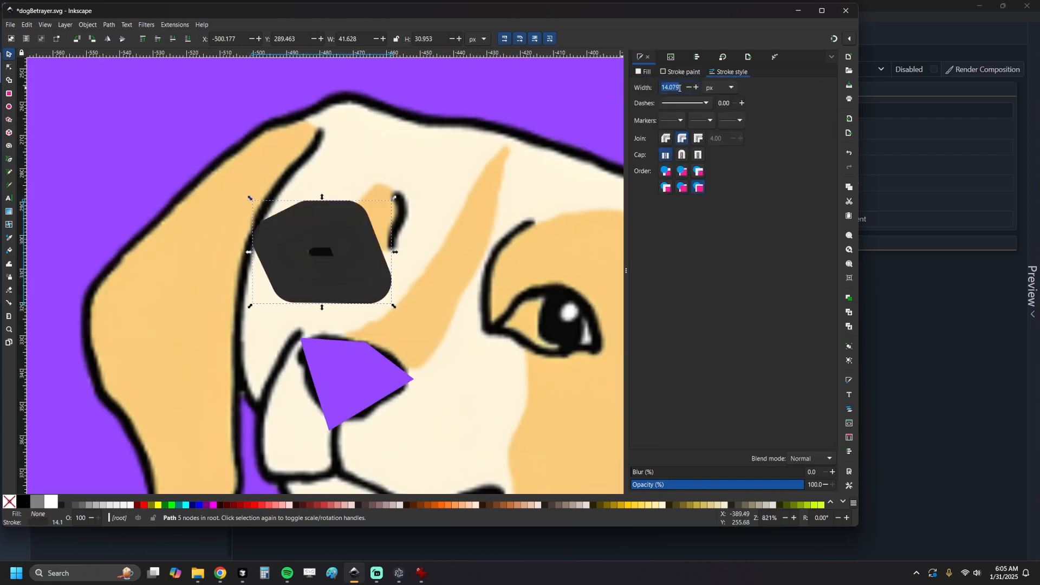
key("Return")
Trace the pupil of the left eye as a closed polygon extending past the eye's upper and lower edges
scroll(301, 207, "up", 2, "ctrl")
key("b")
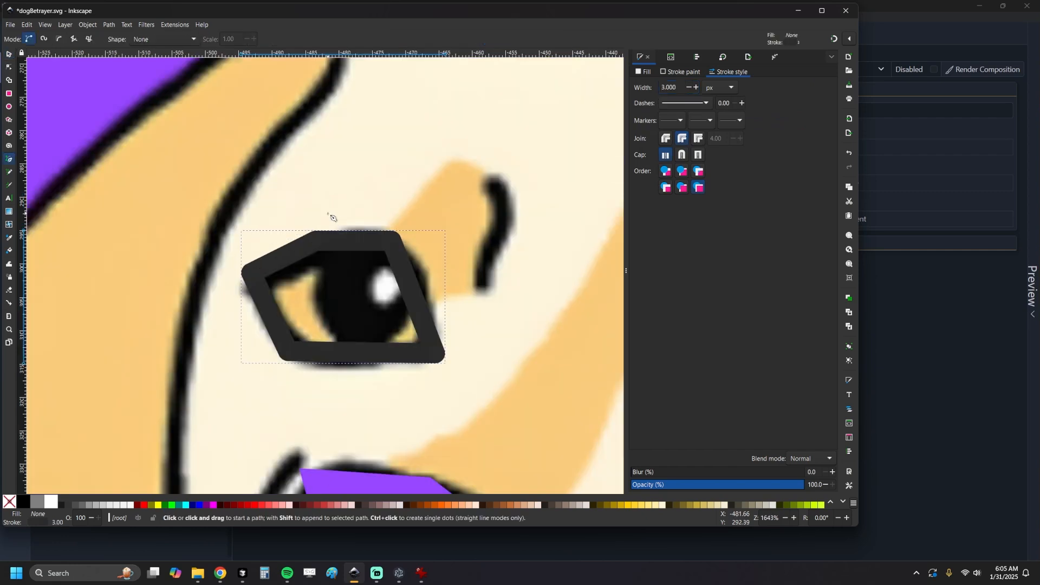
left_click(328, 214)
left_click(315, 283)
left_click(347, 374)
left_click(379, 374)
left_click(431, 273)
left_click(444, 196)
left_click(328, 213)
Remove the stroke from the pupil and eye shapes and give the eye shape a dark purple flat fill
key("s")
left_click(667, 72)
left_click(637, 85)
left_click(293, 248)
left_click(636, 84)
left_click(643, 71)
left_click(647, 84)
left_click(673, 159)
Trim the pupil to the eye's outline and place a copy of the finished eye over the dog's right eye
key("Page_Up")
left_click(407, 226, "shift")
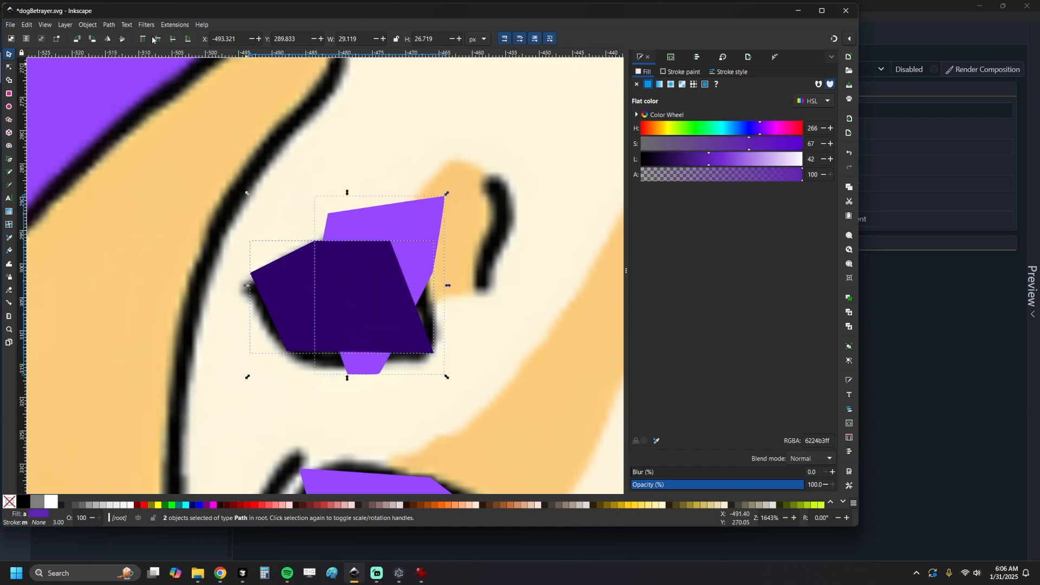
left_click(125, 24)
left_click(127, 95)
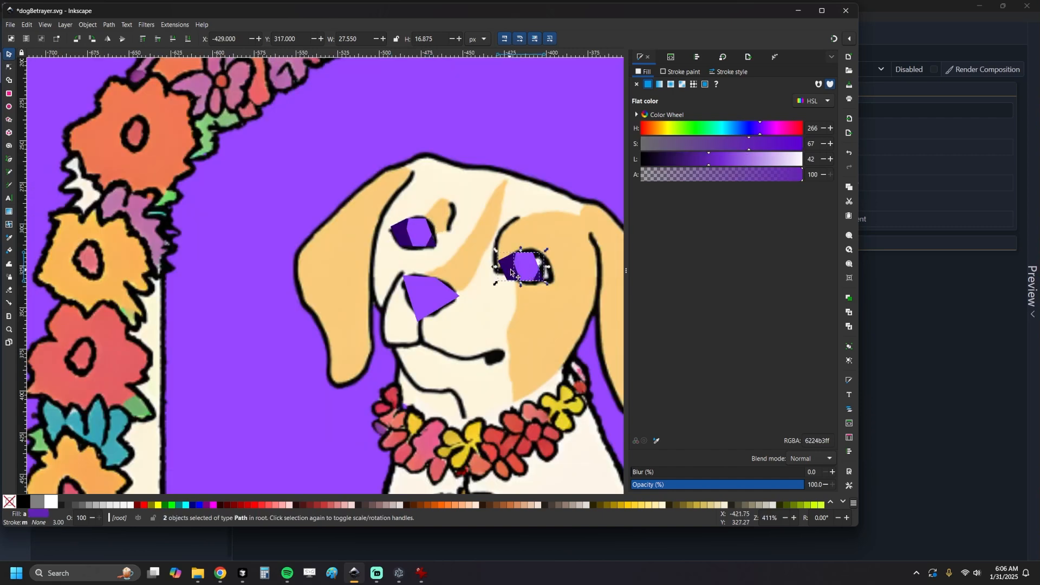
left_click_drag(510, 270, 518, 269)
Trace the dog's mouth line below the nose as a thin closed shape with the Pen tool
scroll(325, 273, "down", 1)
scroll(490, 330, "up", 2)
key("b")
left_click(292, 266)
left_click(294, 314)
left_click(244, 316)
left_click(249, 328)
left_click(297, 322)
left_click(352, 344)
left_click(357, 335)
left_click_drag(304, 314, 303, 310)
left_click(301, 266)
left_click(292, 267)
Trace the dog's head with both ears as one closed polygon with the Pen tool
scroll(298, 243, "down", 1)
left_click(297, 108)
left_click(184, 189)
left_click(175, 208)
left_click(189, 268)
left_click(214, 313)
left_click(211, 344)
left_click(259, 300)
left_click(273, 311)
left_click(276, 331)
left_click(317, 347)
left_click(330, 345)
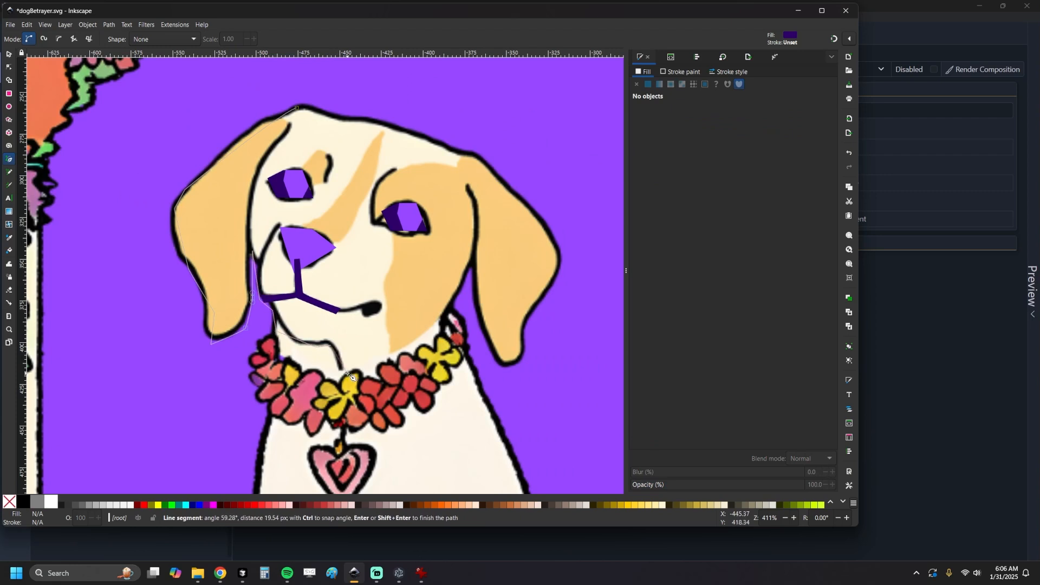
left_click(344, 374)
left_click(413, 352)
left_click(428, 344)
left_click(481, 313)
left_click(510, 365)
left_click(521, 354)
left_click(523, 334)
left_click_drag(524, 314, 525, 312)
left_click(557, 260)
left_click(552, 240)
left_click(528, 209)
left_click(352, 116)
left_click(297, 107)
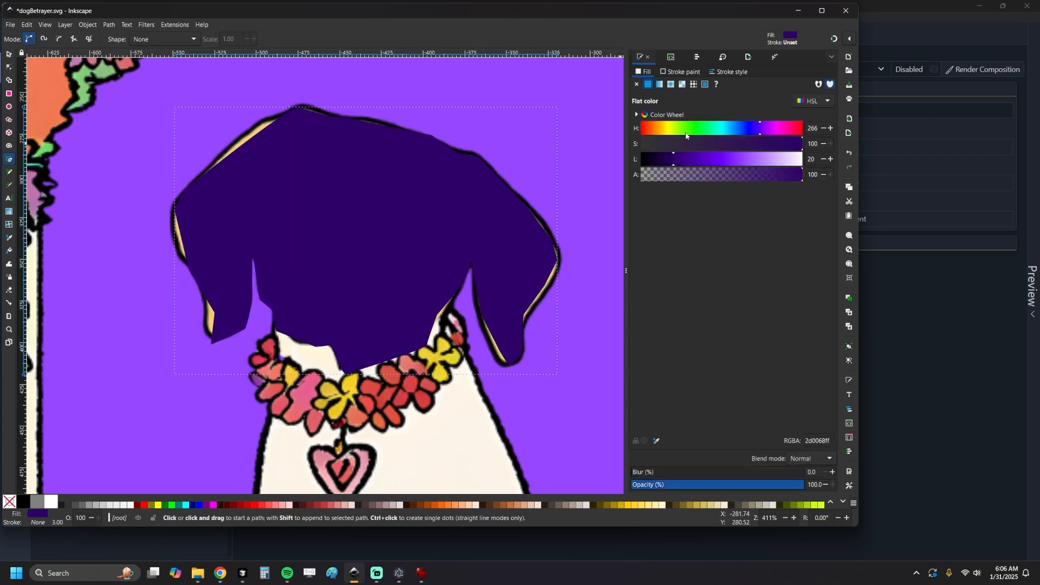
Fill the head shape with a light creamy yellow and lower it beneath the eyes, nose and mouth
left_click(665, 129)
left_click_drag(690, 160, 779, 160)
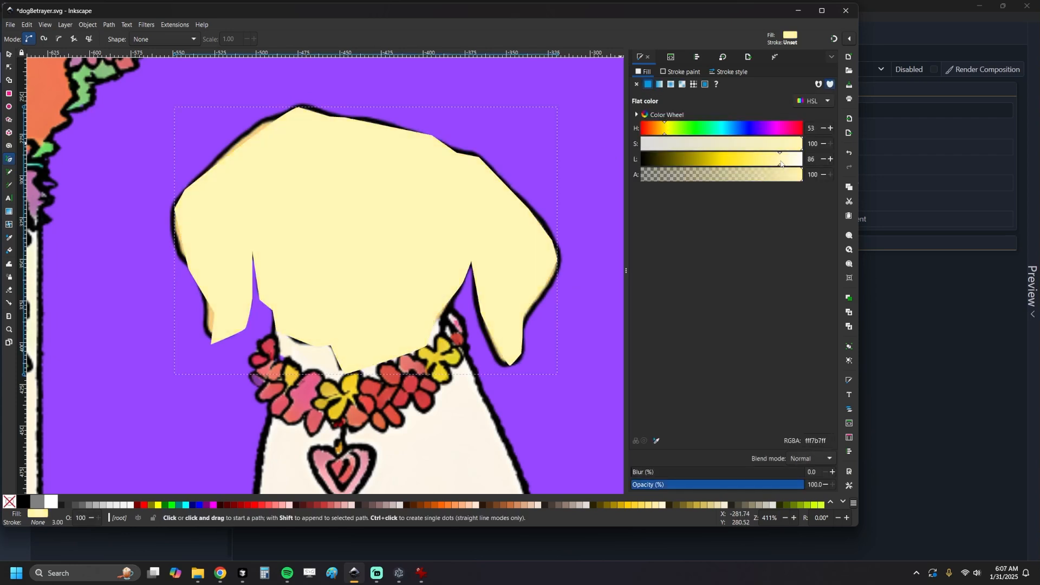
key("Page_Down")
key("Page_Down")
key("Page_Down")
key("Page_Down")
mouse_move(780, 160)
left_mouse_down()
mouse_move(794, 161)
mouse_move(784, 161)
left_mouse_up()
left_click_drag(662, 129, 660, 130)
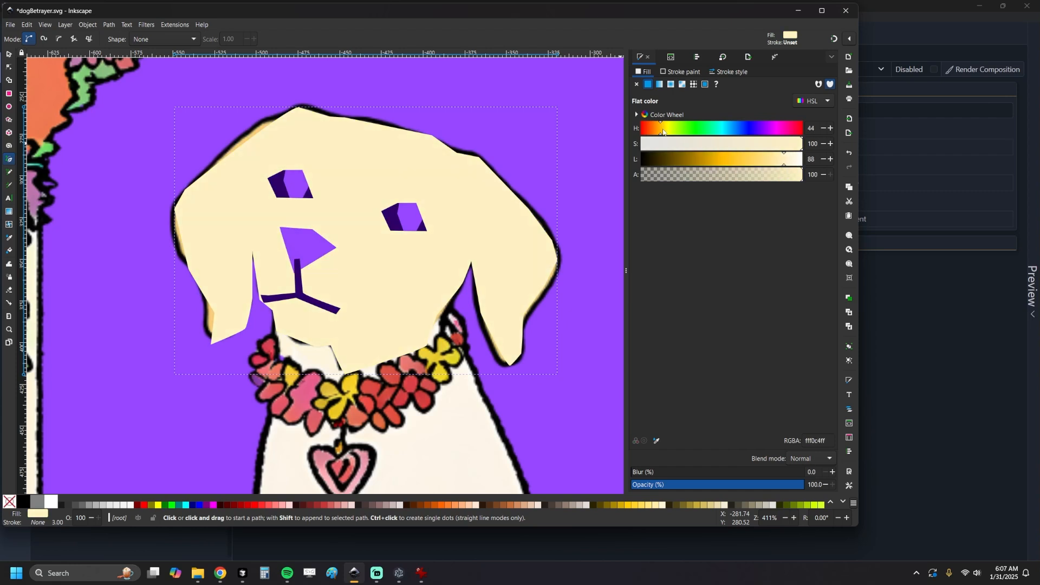
left_click(775, 163)
Recolor both pupils black and the remaining eye shapes white
key("s")
left_click(293, 184)
left_click(410, 217, "shift")
left_click_drag(668, 161, 837, 174)
left_click(276, 185)
left_click(394, 219, "shift")
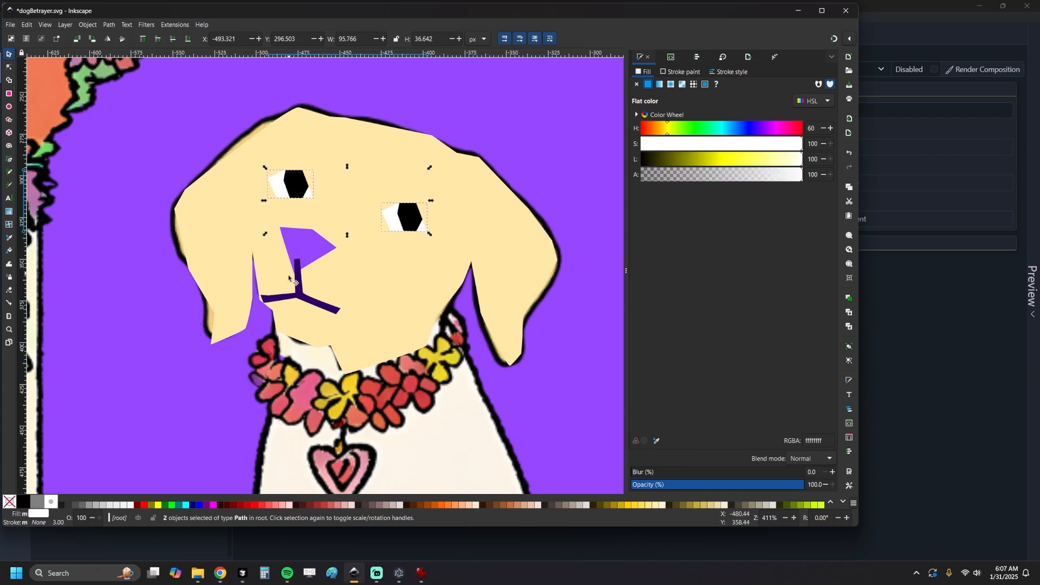
Recolor the nose and the mouth line black
left_click(308, 241)
left_click(298, 278, "shift")
left_click_drag(665, 161, 635, 165)
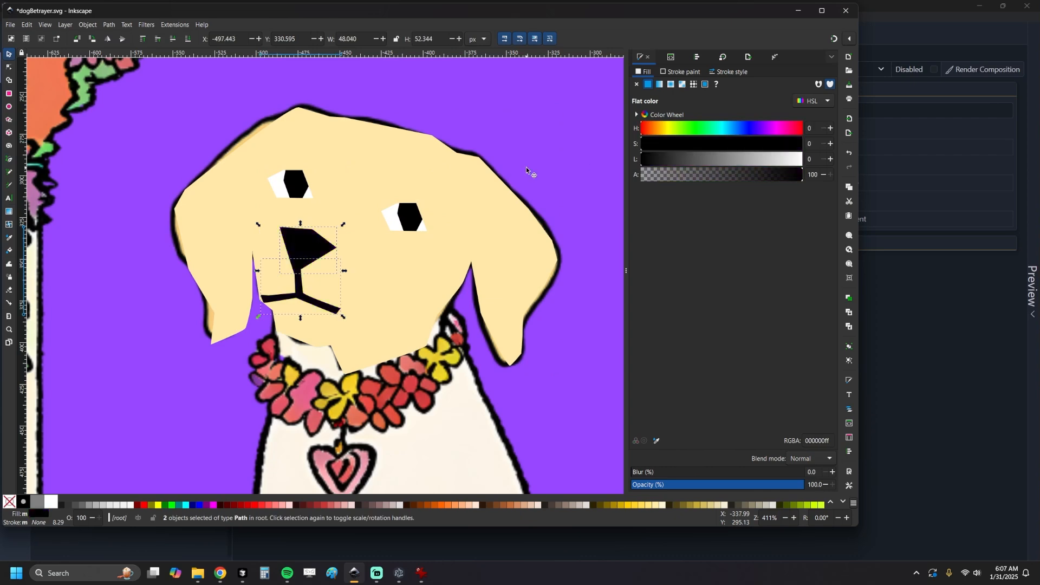
Group all the dog head shapes and move the group onto the blank purple card
scroll(327, 173, "down", 5)
left_click_drag(199, 137, 425, 239)
key("ctrl+g")
scroll(347, 176, "down", 1)
left_click_drag(266, 176, 449, 180)
scroll(478, 174, "up", 2)
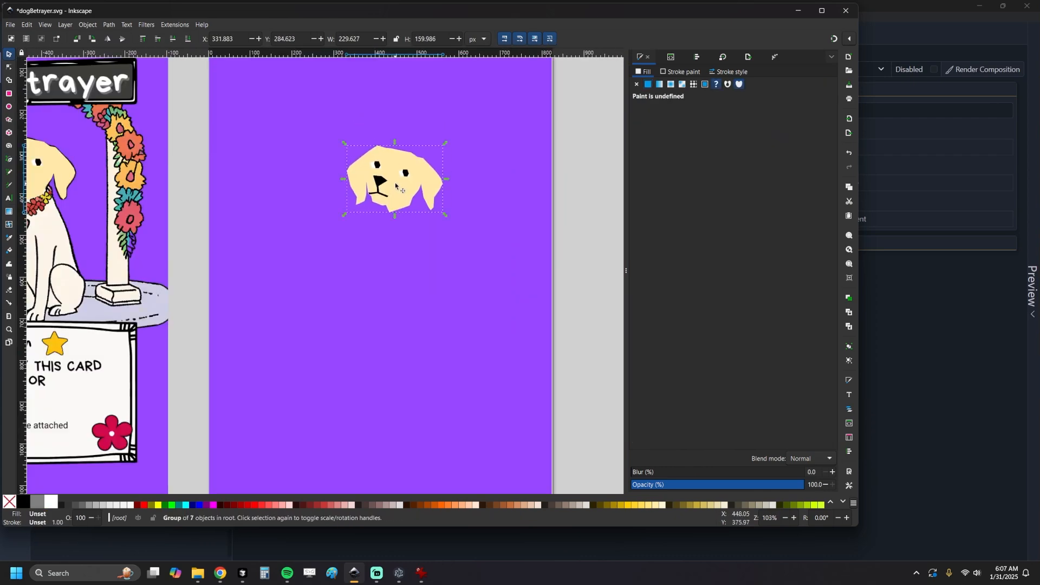
Draw a tall rectangle over the reference card's left column and place a duplicate over the right column
scroll(255, 241, "left", 10)
scroll(219, 222, "up", 2)
key("r")
mouse_move(171, 341)
left_mouse_down()
mouse_move(208, 174)
mouse_move(201, 159)
left_mouse_up()
key("s")
key("ctrl+d")
left_click_drag(181, 252, 364, 254)
Fill both column rectangles with white
left_click(51, 501)
left_click(189, 224, "shift")
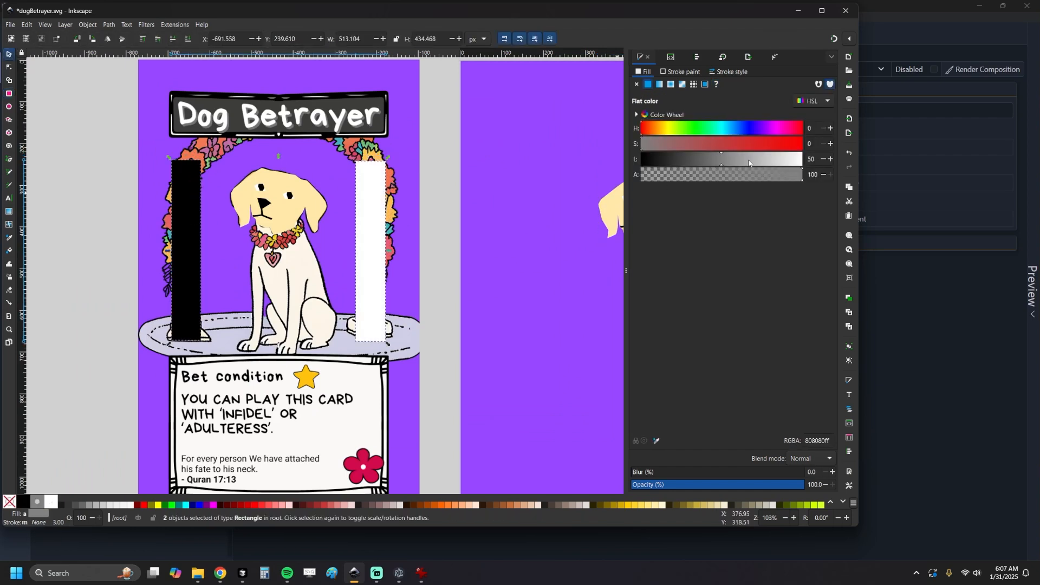
left_click_drag(749, 160, 802, 159)
Trace the round platform beneath the dog as a closed shape with the Pen tool
key("b")
left_click(268, 312)
left_click(170, 314)
left_click(135, 329)
left_click_drag(134, 343, 138, 351)
left_click(179, 362)
left_click_drag(411, 367, 430, 358)
left_click(419, 315)
left_click_drag(369, 315, 348, 315)
left_click(268, 312)
Move the platform shape onto the purple card and undo the accidental move of the card background
key("s")
scroll(265, 292, "down", 1)
left_click_drag(173, 307, 428, 309)
left_click_drag(560, 176, 458, 283)
key("ctrl+z")
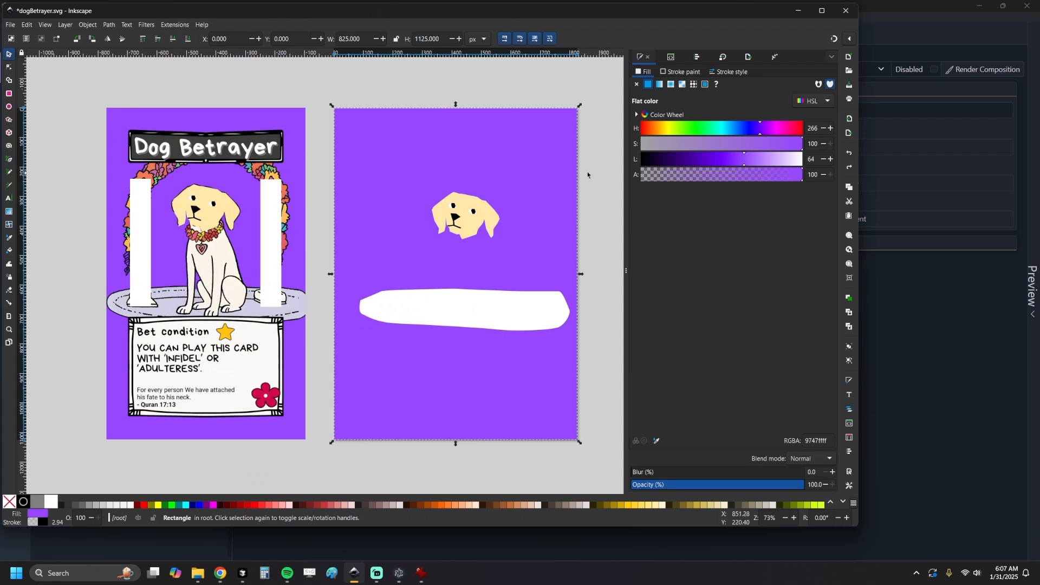
Move the dog head group down over the platform and raise it to the top of the stacking order
left_click(470, 237)
left_click_drag(470, 237, 466, 304)
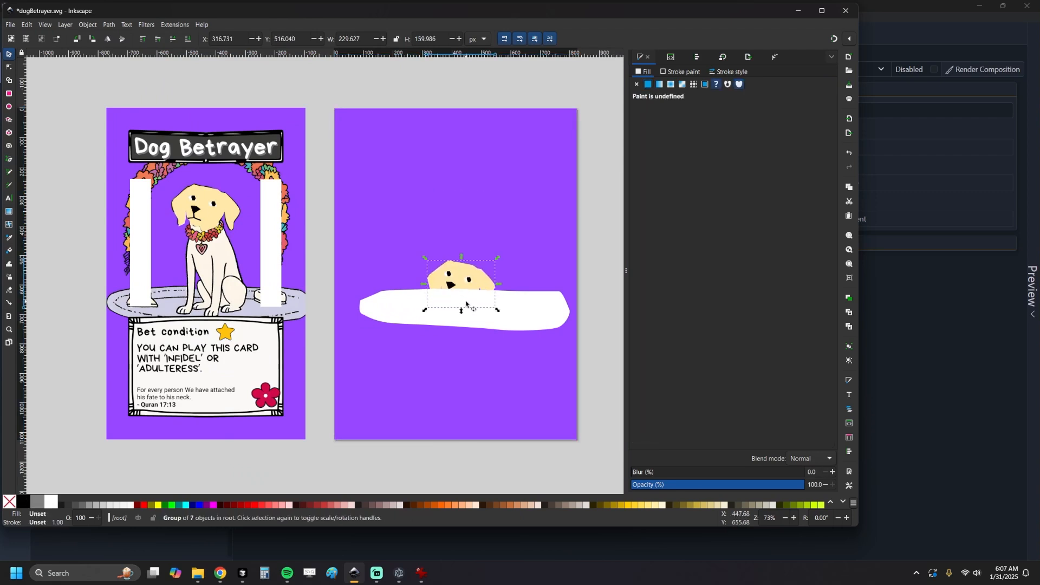
key("Home")
Paste a copy of the two white columns onto the purple card and group them
left_click(271, 236)
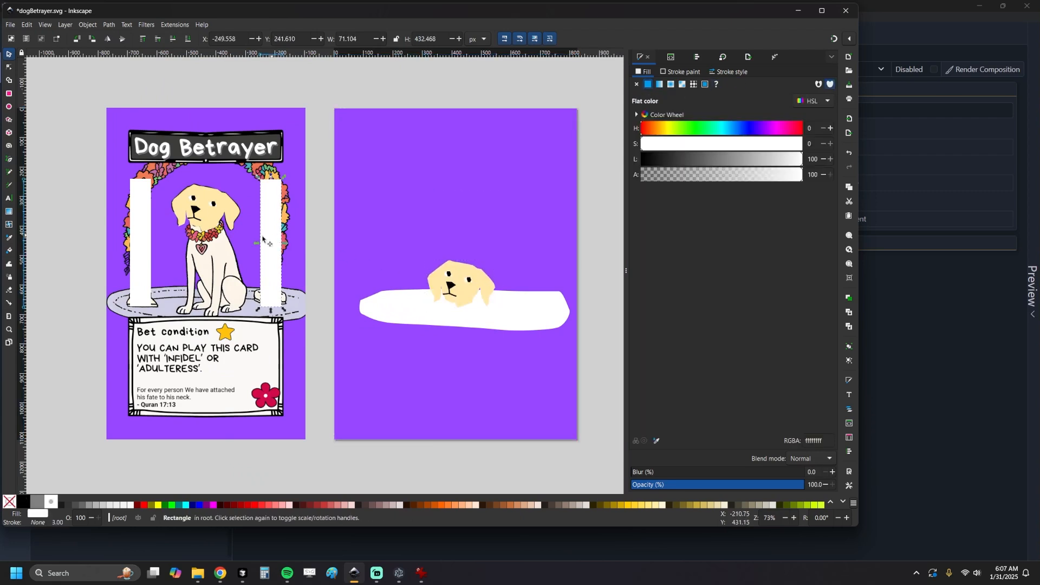
left_click(147, 247, "shift")
key("ctrl+v")
key("ctrl+g")
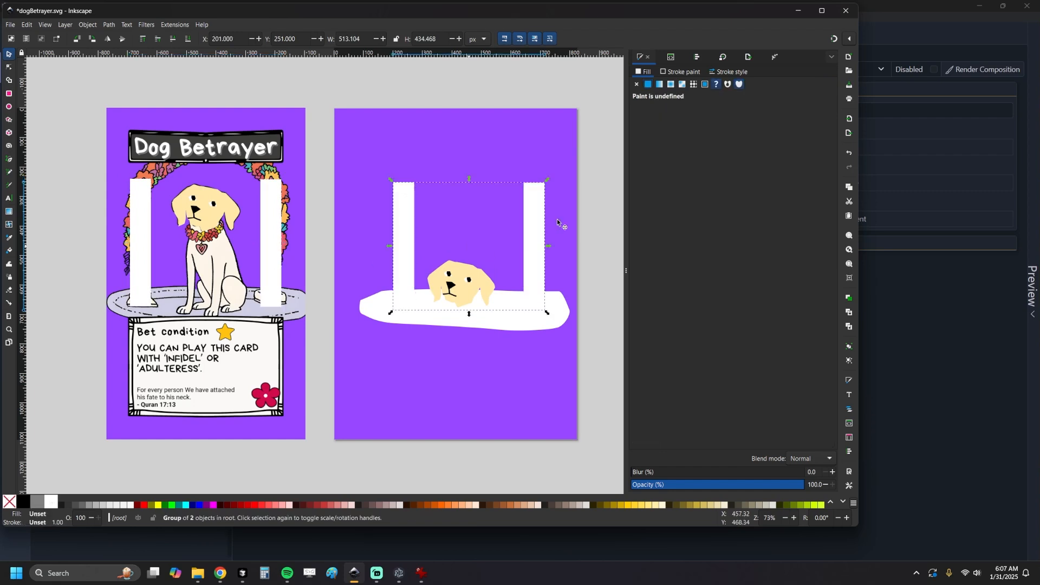
Center the column group and the platform horizontally on the page
key("ctrl+shift+a")
left_click(672, 136)
left_click(568, 306)
Fill the platform with a sampled light lavender, lower it behind the columns, and save
left_click(9, 237)
left_click(78, 112)
key("s")
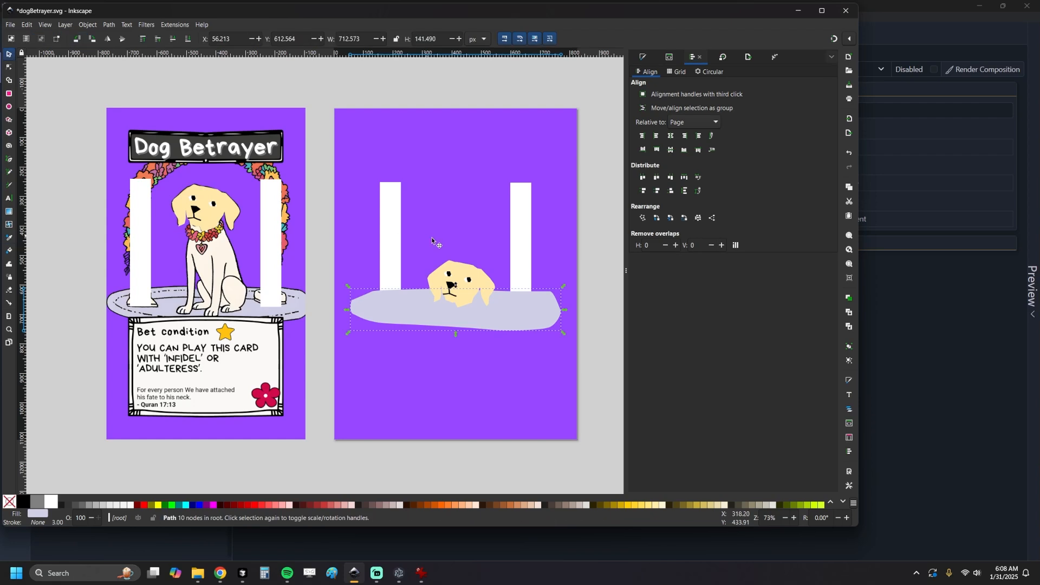
key("Page_Down")
key("ctrl+s")
Delete the reference card and its overlaid shapes beside the page and save the dogBetrayer file
left_click_drag(319, 88, 84, 458)
key("Delete")
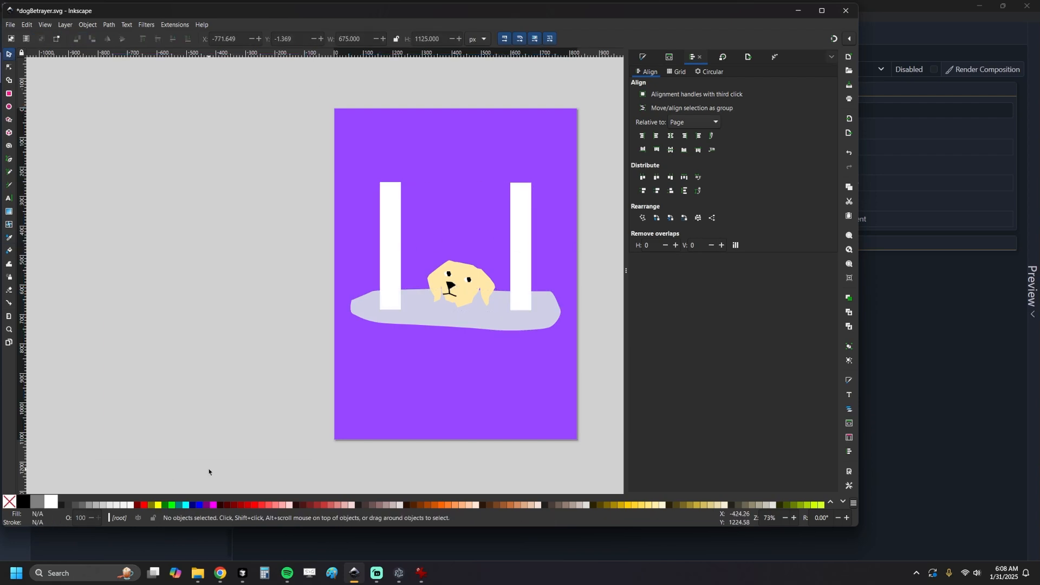
key("ctrl+s")
Open the recently used dogsFront.svg template
left_click(11, 24)
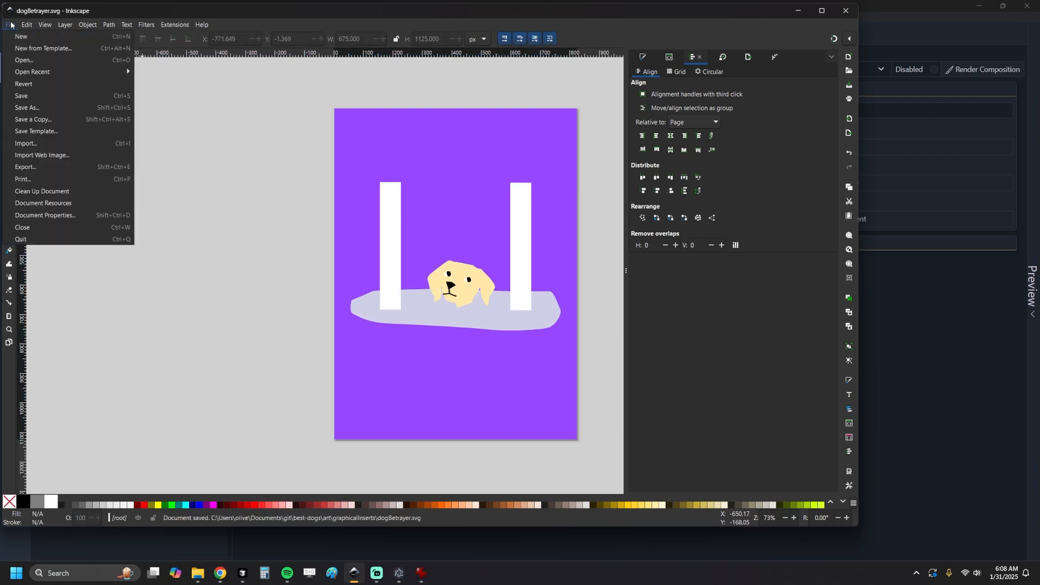
mouse_move(40, 71)
left_click(157, 85)
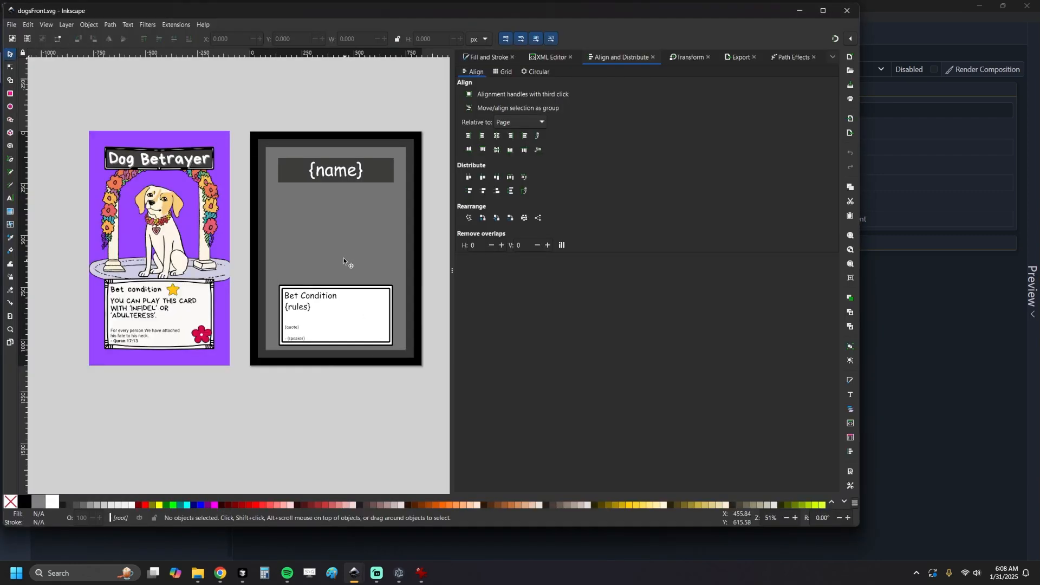
Delete the template's grey panels and black background rectangle, plus the reference card image beside the page
left_click(364, 256)
key("Delete")
left_click(418, 233)
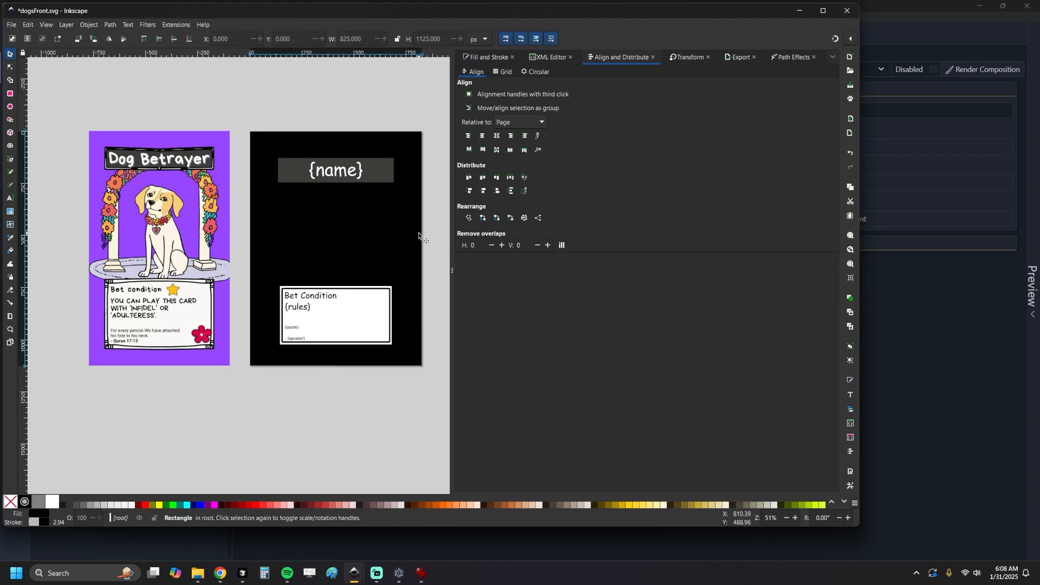
key("Delete")
left_click_drag(248, 108, 46, 448)
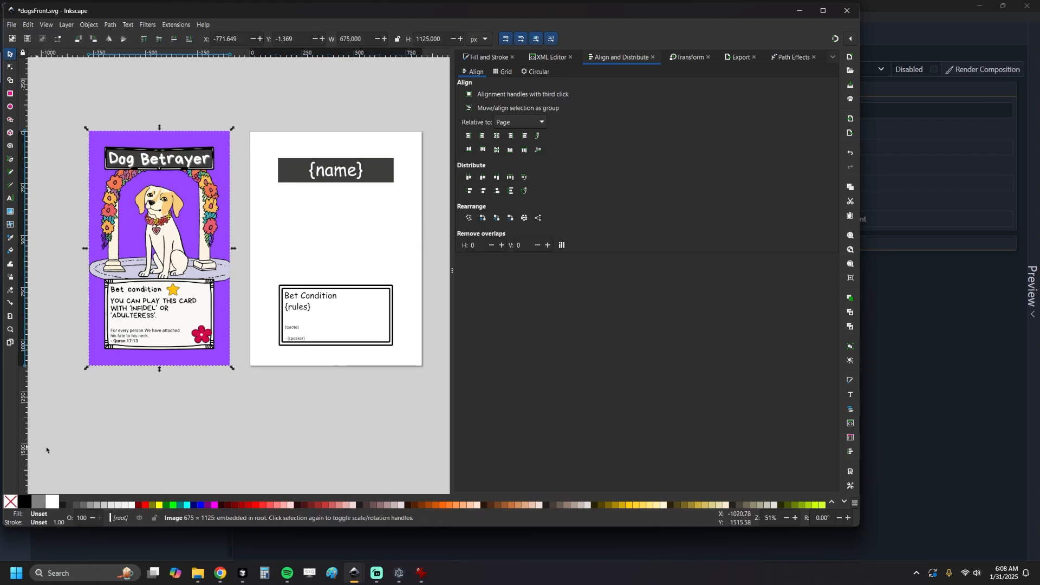
key("Delete")
Switch to Templative and view the dogBetrayer overlay and the dogsFront template
key("alt+Tab")
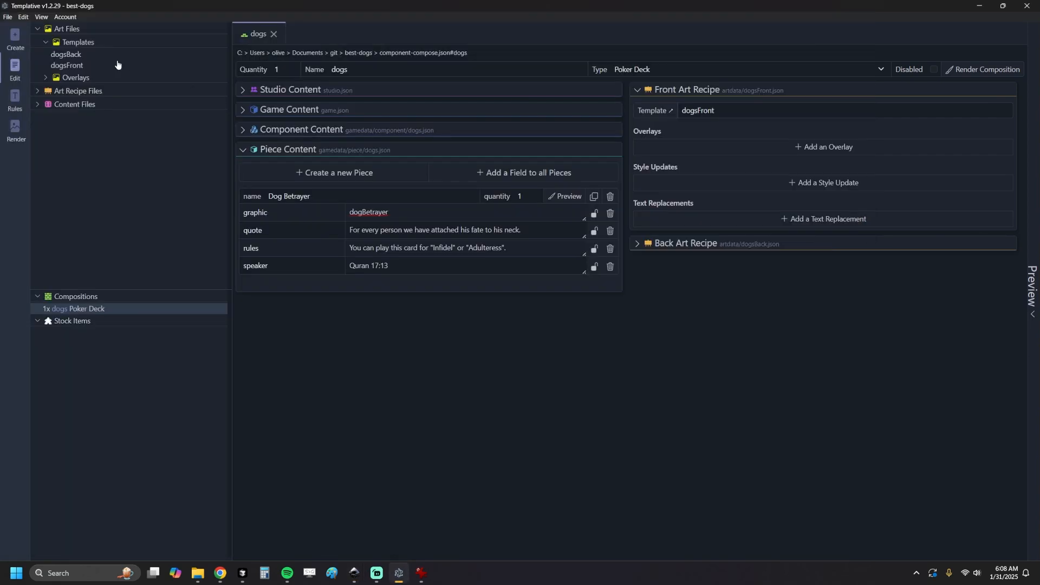
left_click(87, 79)
left_click(70, 90)
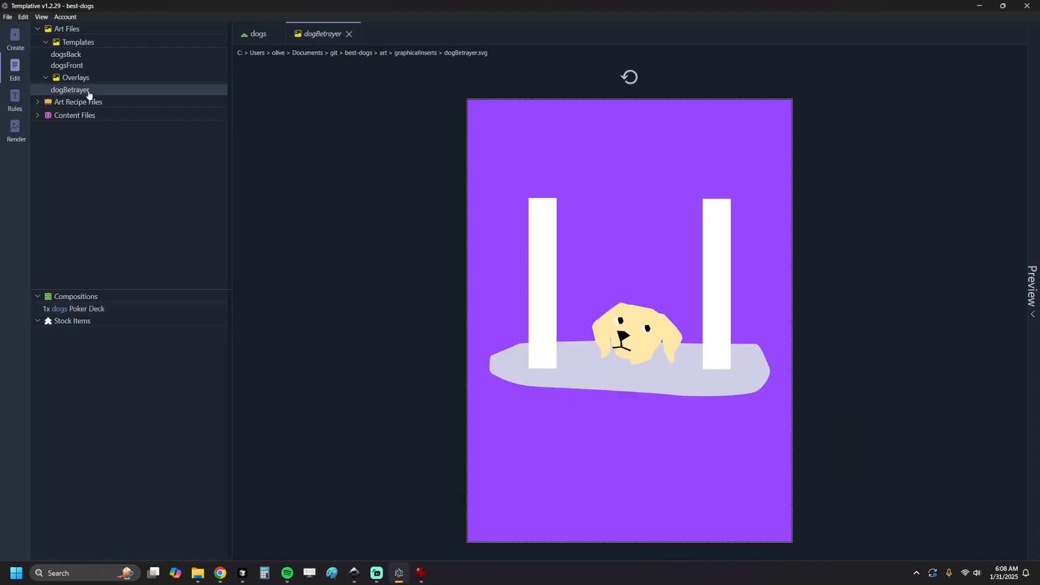
left_click(86, 67)
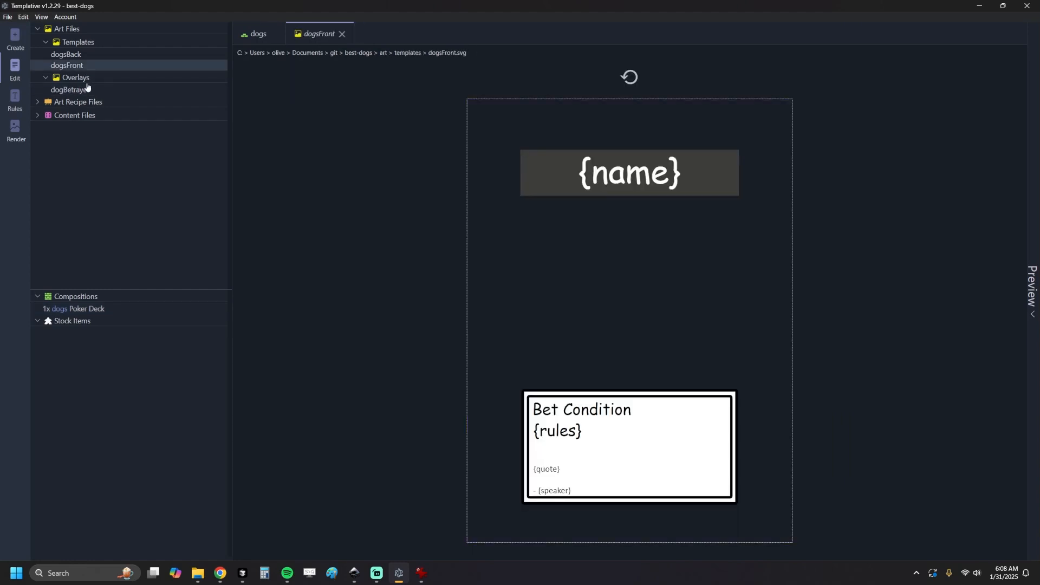
Add an overlay at X 0, Y 0 to the dogs Front Art Recipe, sourced from Piece's graphic
left_click(252, 34)
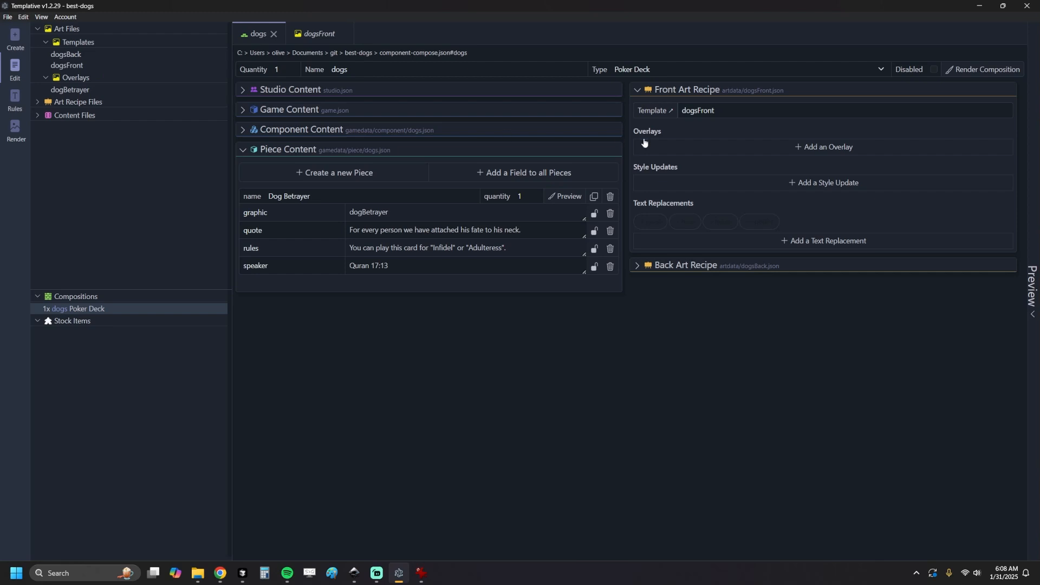
left_click(644, 144)
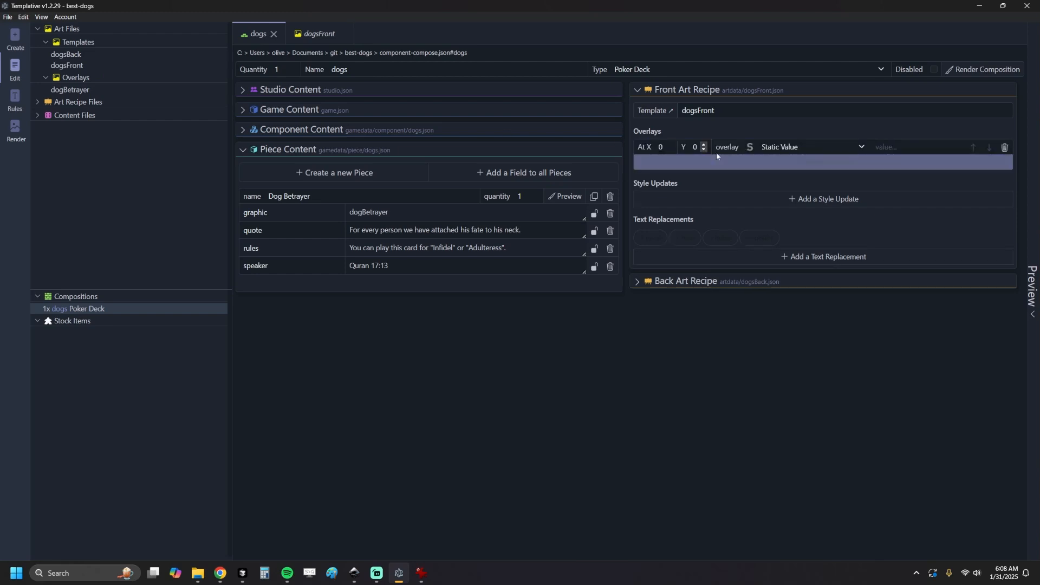
left_click(794, 147)
scroll(796, 270, "down", 2)
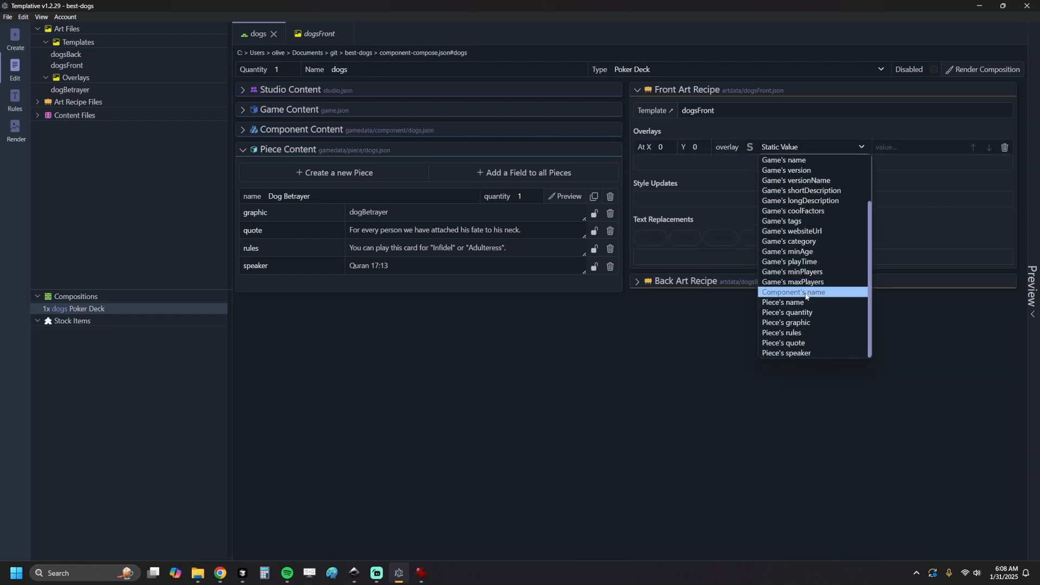
left_click(796, 324)
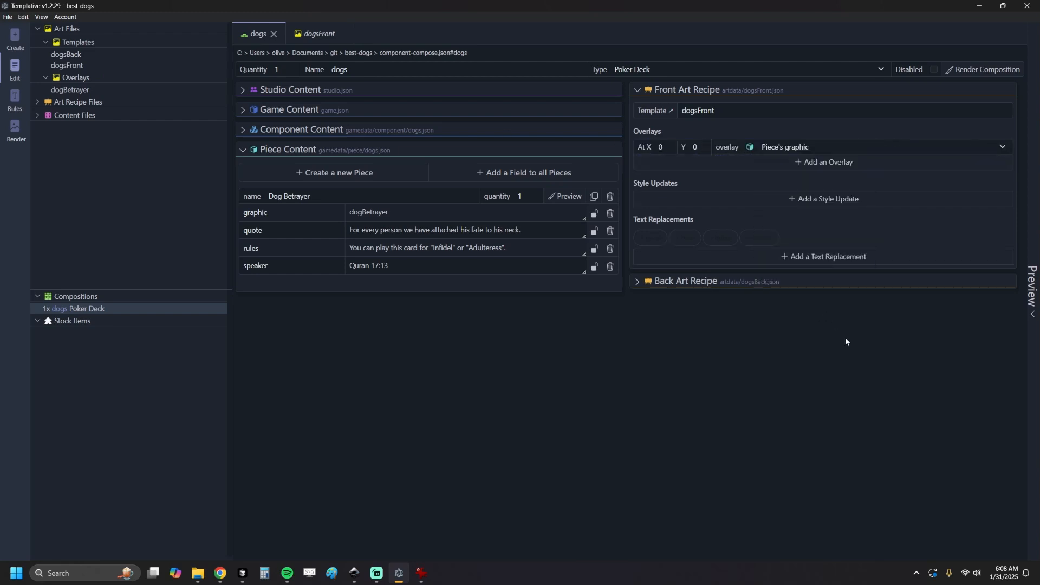
Switch to Inkscape and save a copy of dogsFront as dogsOverlay in the graphicalInserts folder
left_click(81, 67)
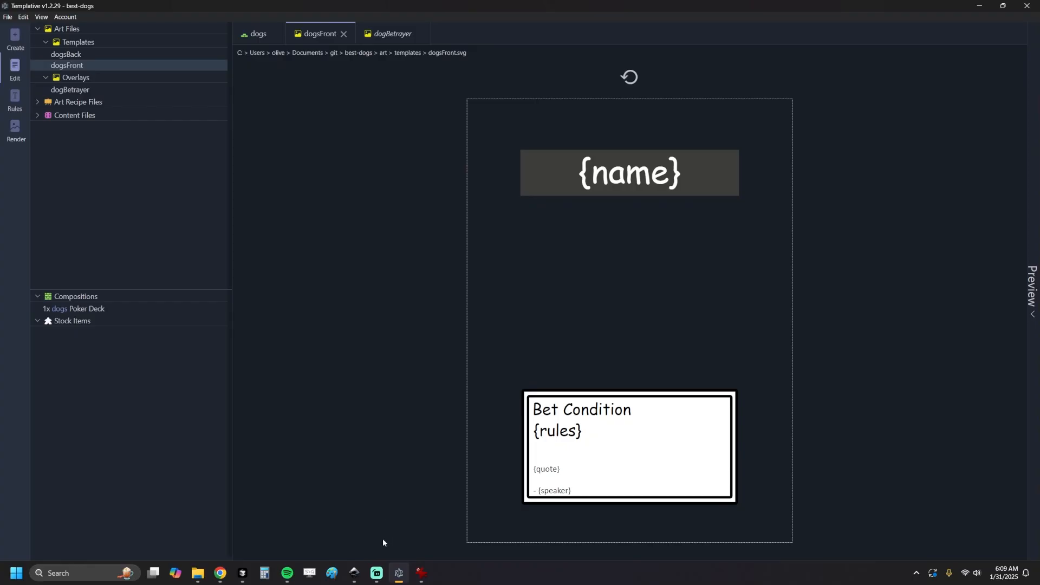
mouse_move(354, 571)
left_click(381, 536)
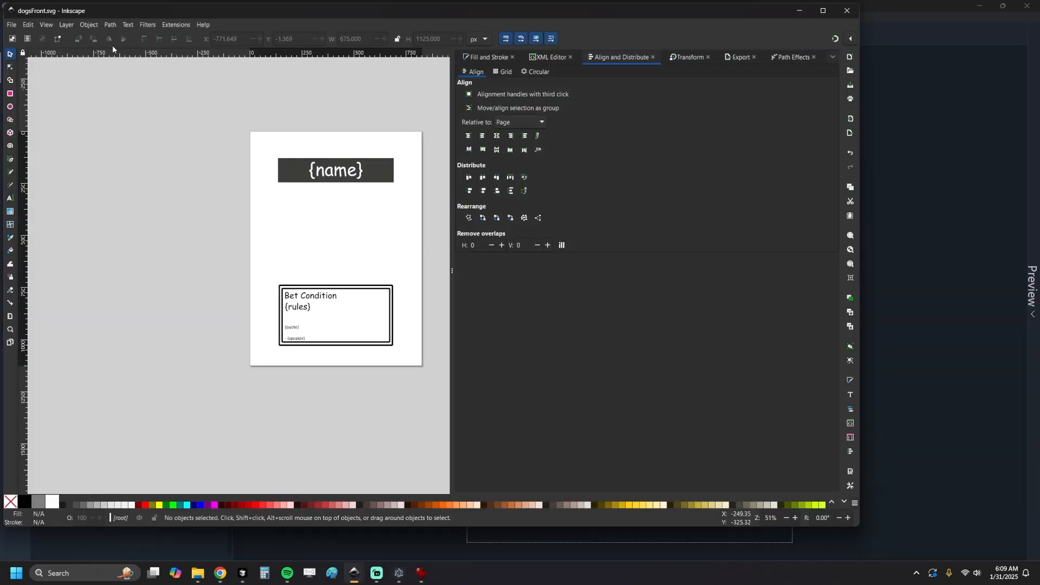
left_click(8, 25)
left_click(41, 118)
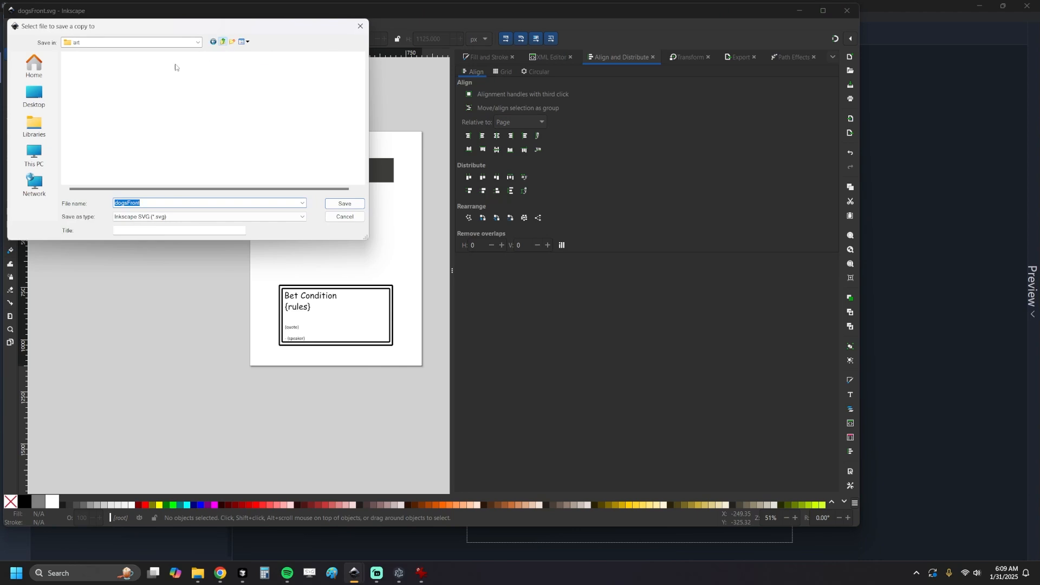
double_click(116, 67)
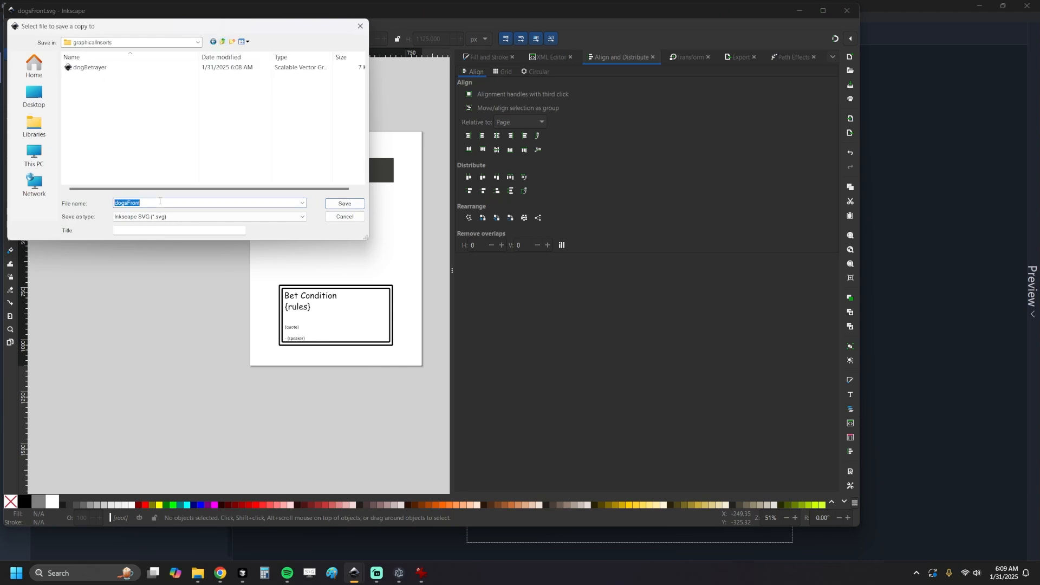
type("dogs")
key("Return")
Delete everything on the dogsFront template page and save the empty file
left_click_drag(221, 139, 435, 437)
left_click_drag(435, 113, 197, 447)
key("Delete")
key("ctrl+s")
Switch to Templative and review the card templates and the dogBetrayer and dogsOverlay overlays
left_click(965, 270)
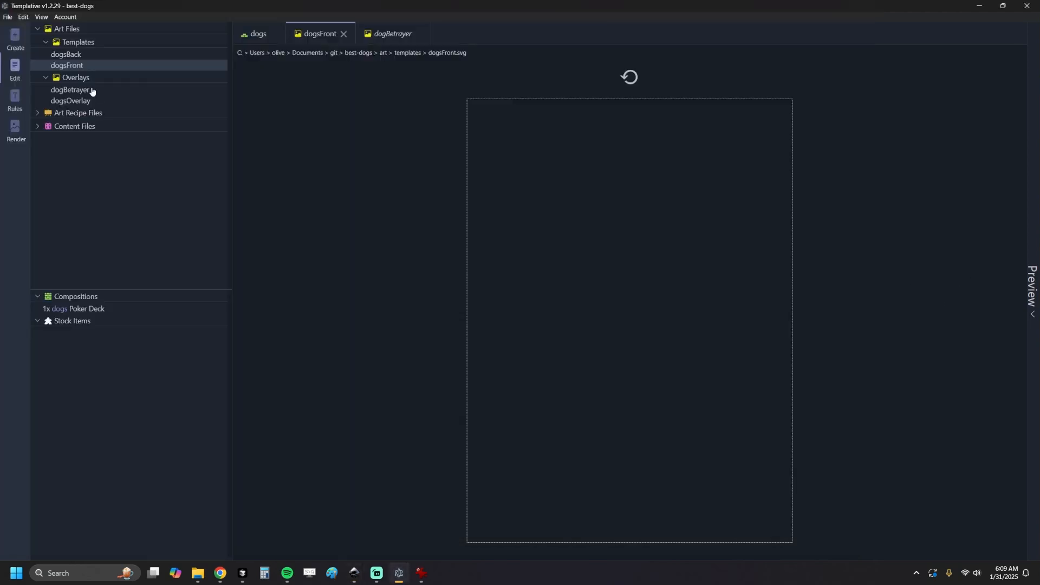
left_click(83, 55)
left_click(87, 65)
left_click(82, 95)
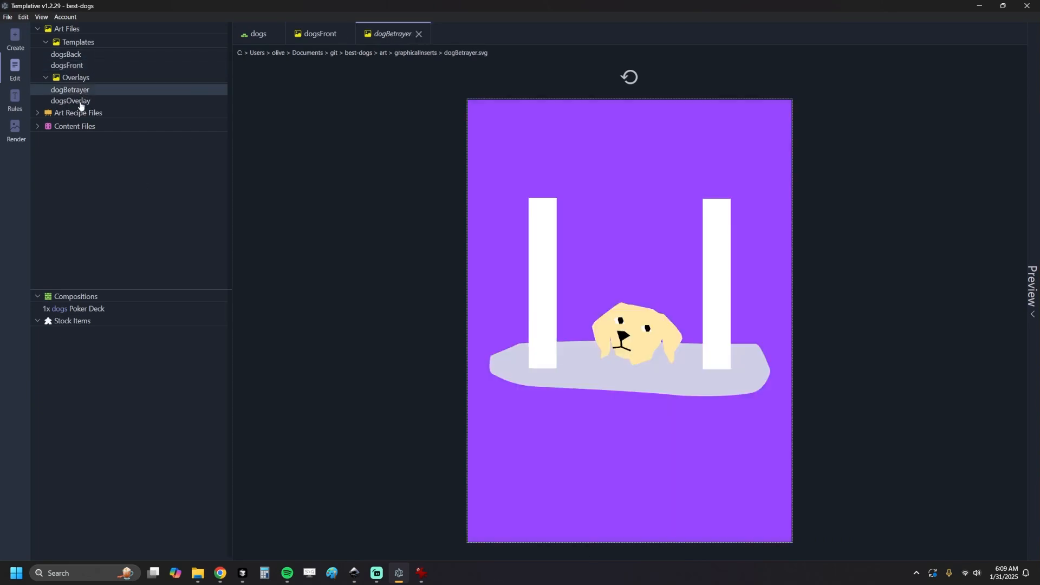
left_click(80, 103)
Add a second overlay to the dogs Front Art Recipe with the static value dogsOverlay
left_click(259, 40)
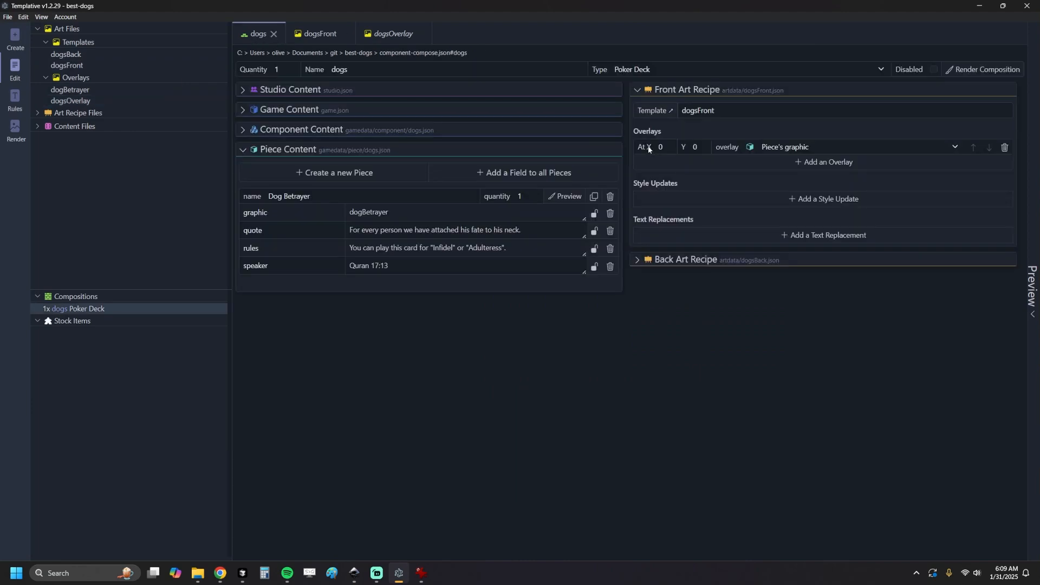
left_click(720, 163)
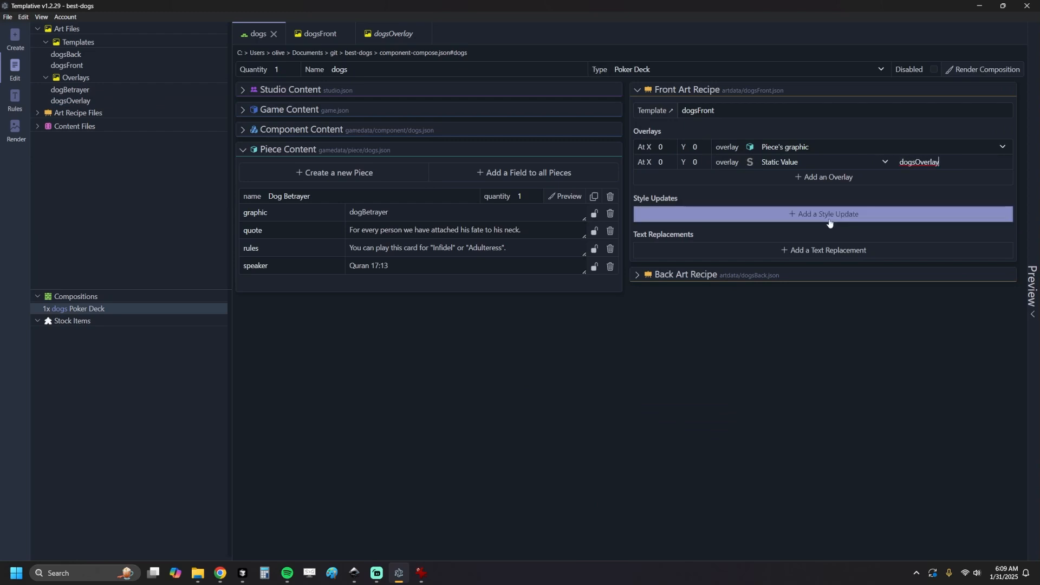
Add a text replacement to the Front Art Recipe that replaces quote with Piece's quote
left_click(780, 250)
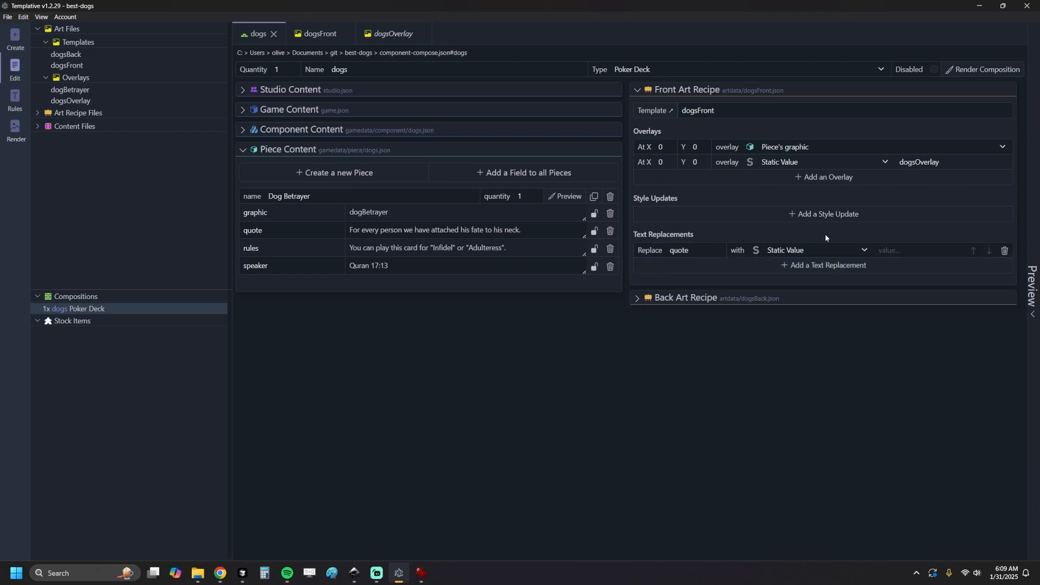
left_click(844, 250)
scroll(817, 379, "down", 5)
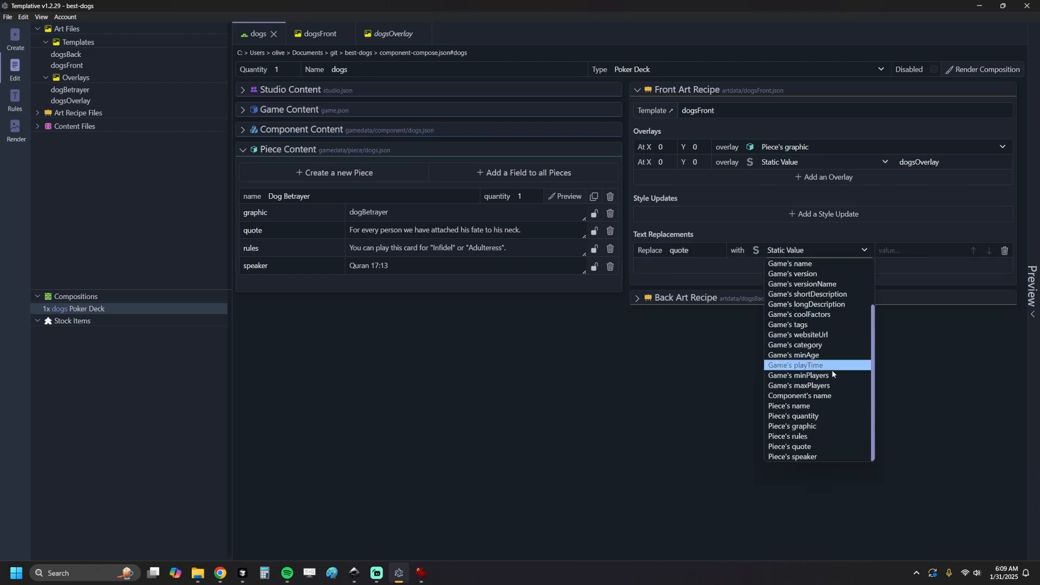
left_click(820, 446)
Add text replacements of rules with Piece's rules and speaker with Piece's speaker, and preview the Dog Betrayer card
left_click(697, 263)
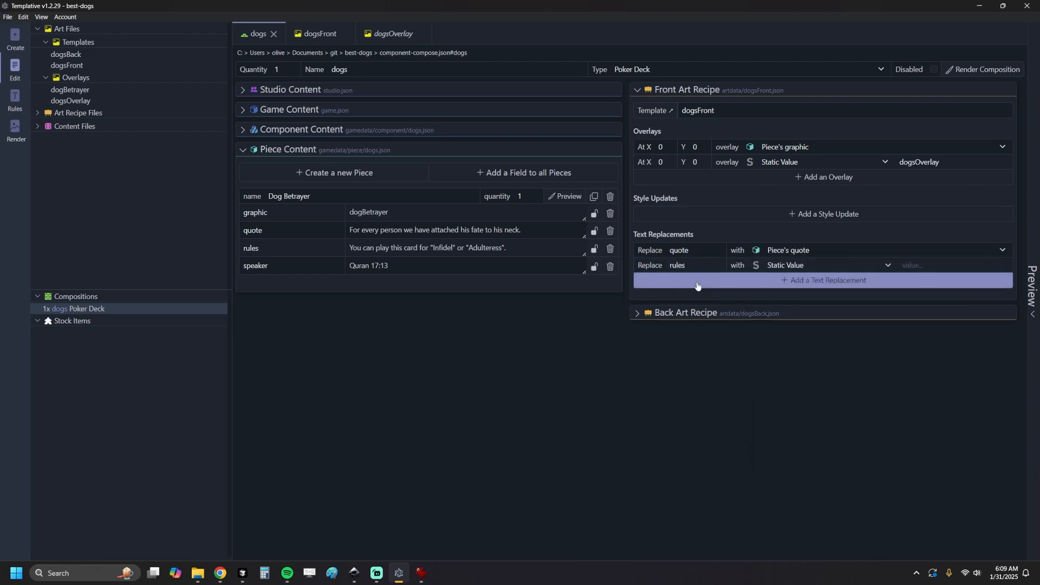
left_click(695, 281)
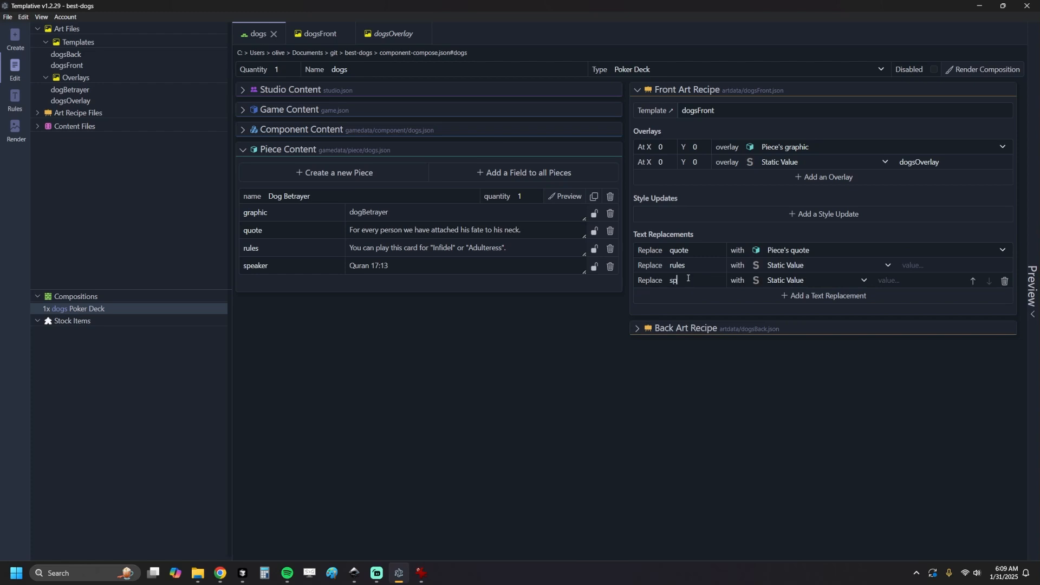
left_click(813, 264)
scroll(828, 421, "down", 5)
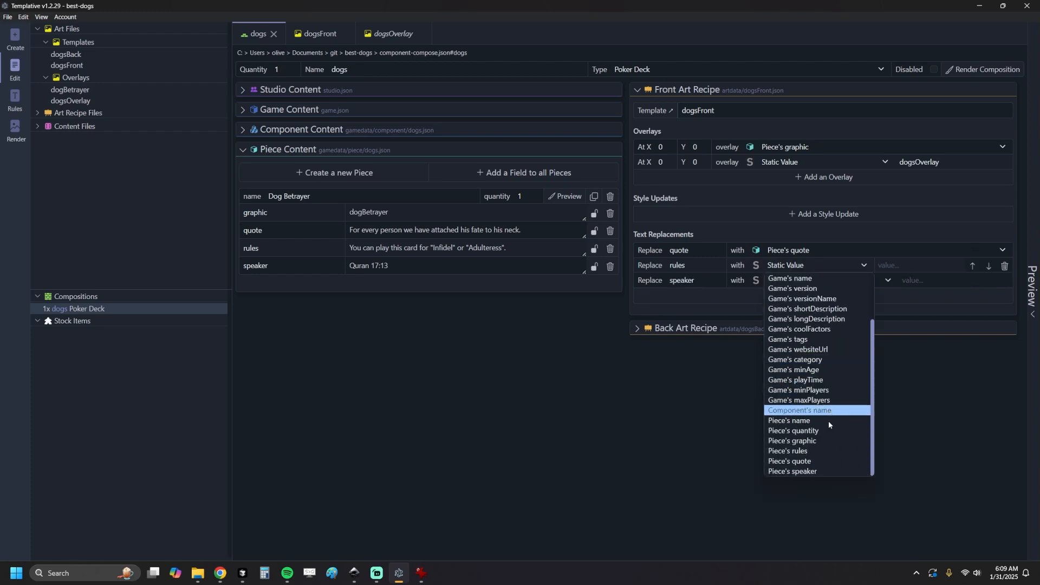
left_click(819, 451)
left_click(815, 280)
scroll(820, 411, "down", 5)
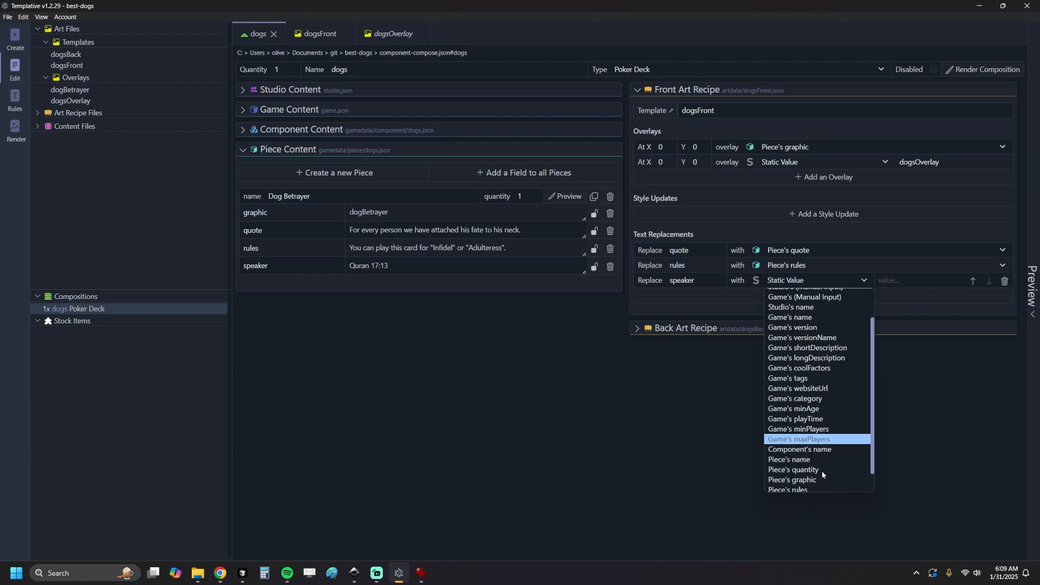
left_click(792, 487)
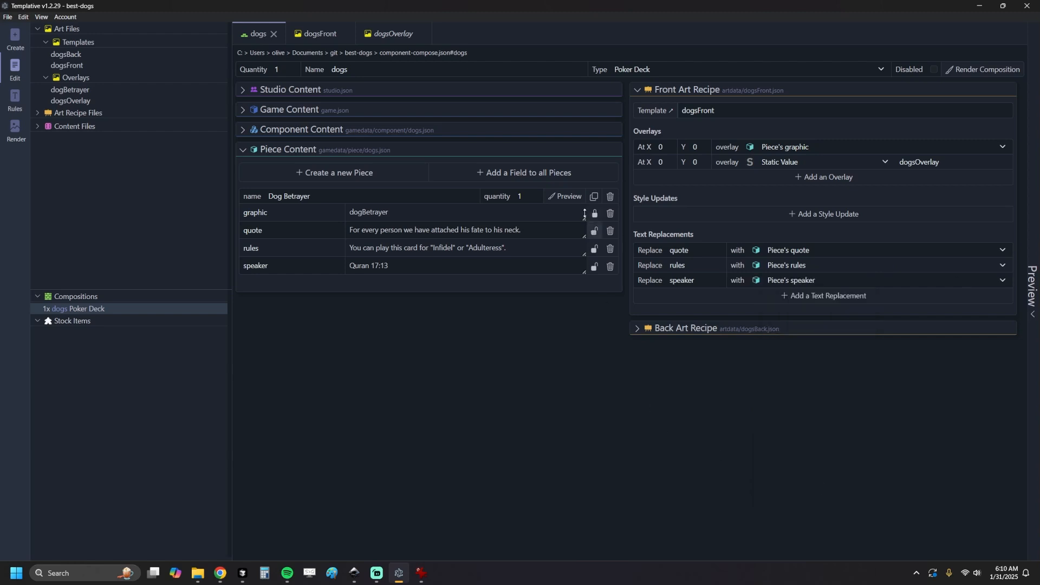
left_click(566, 201)
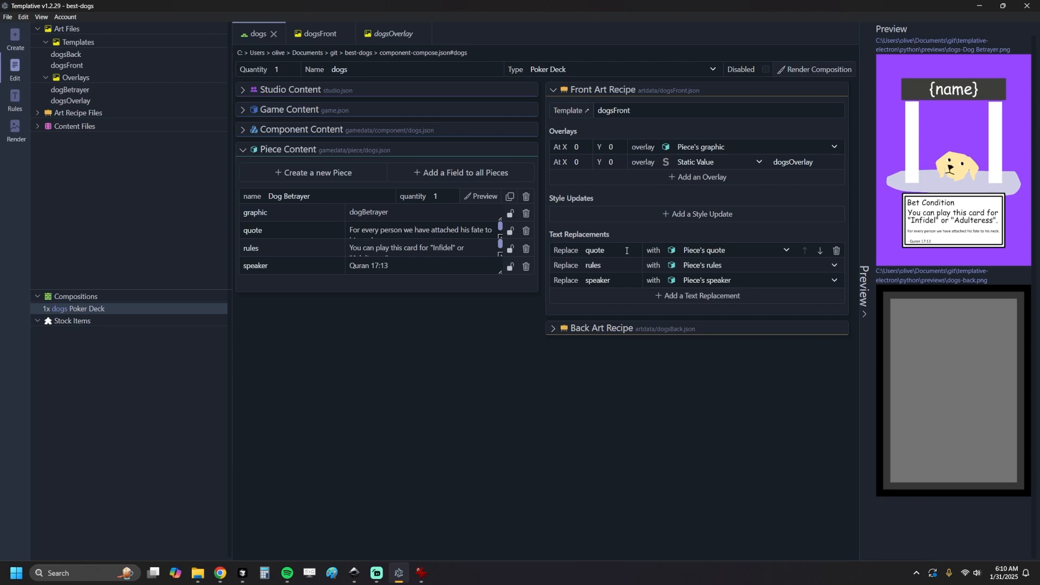
Add a text replacement of name with Piece's name and preview the Dog Betrayer card again
left_click(615, 297)
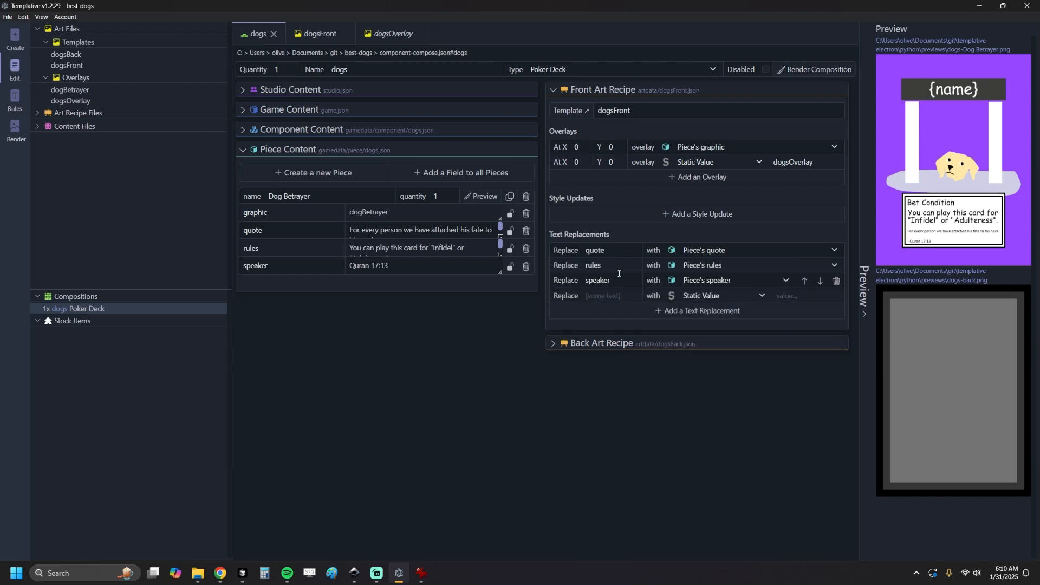
type("name")
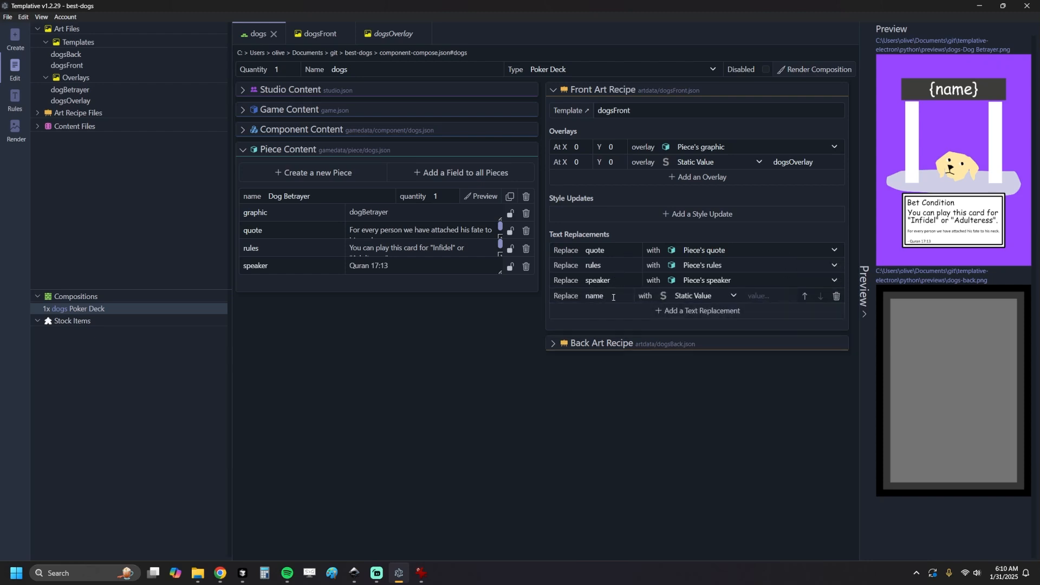
left_click(704, 295)
scroll(704, 359, "down", 3)
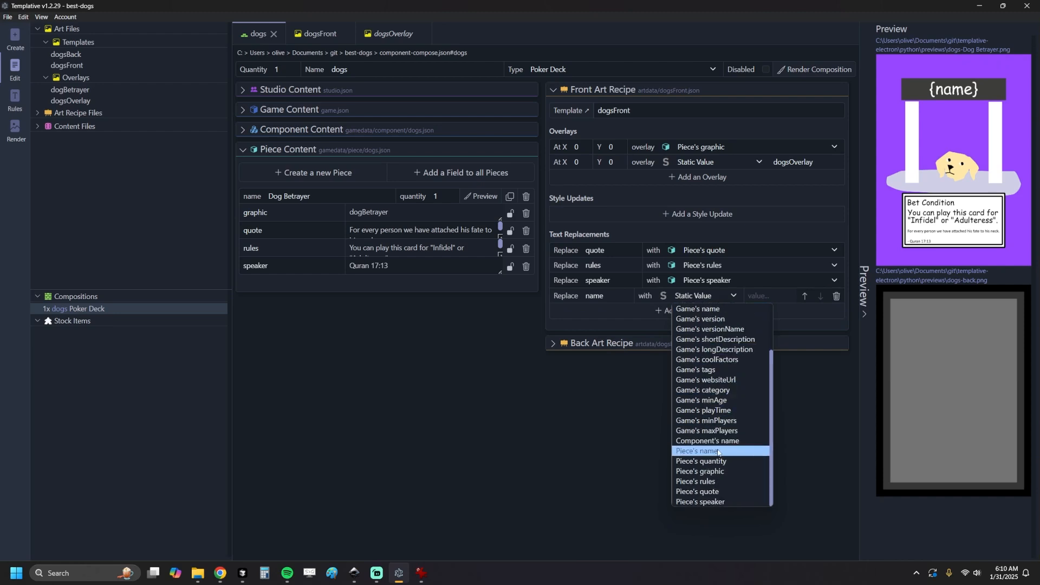
left_click(713, 448)
left_click(487, 195)
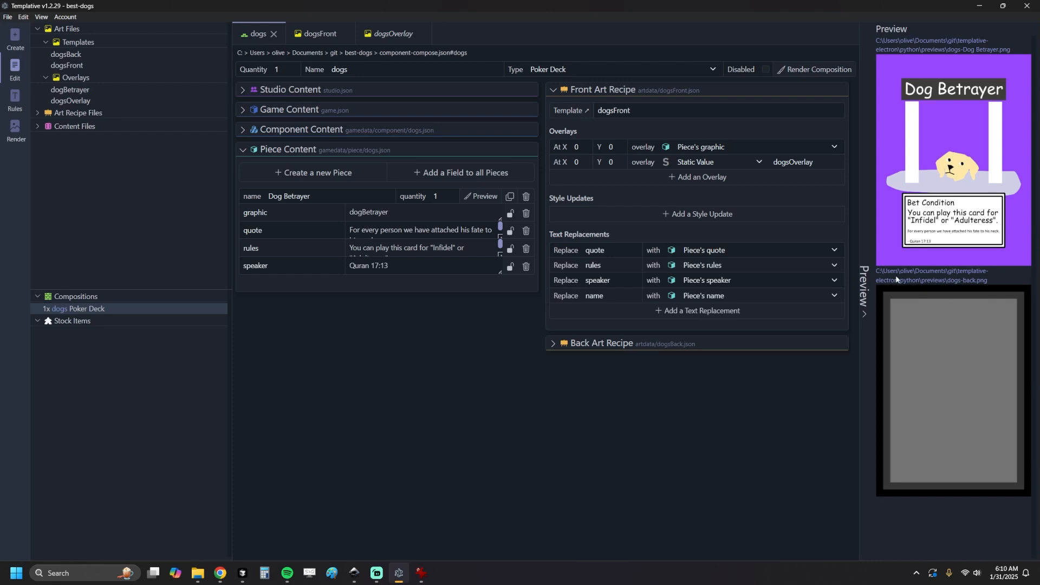
Create a new piece named Dog Savior with dogBetrayer as its graphic
left_click(355, 174)
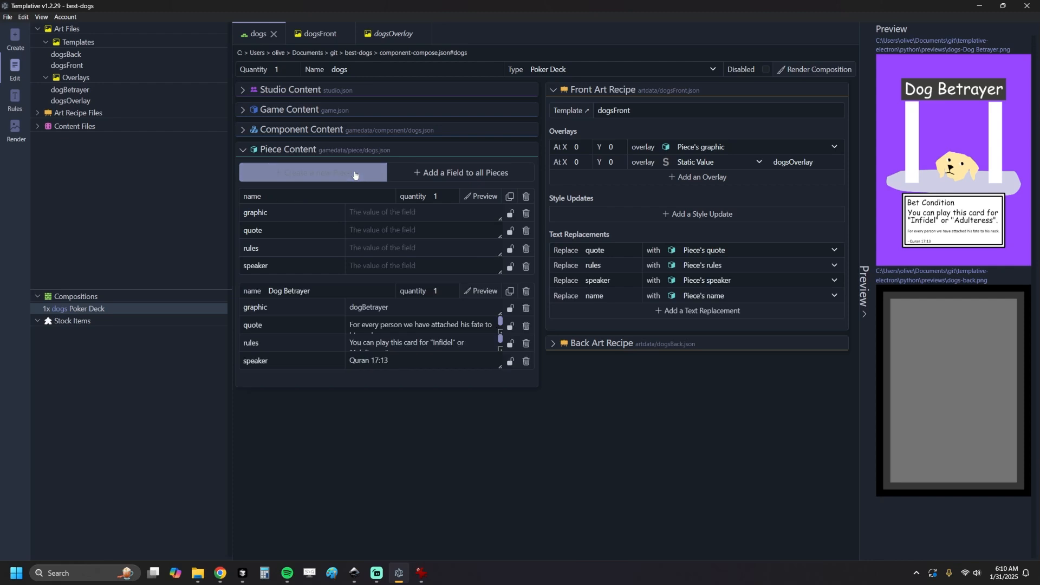
left_click(301, 196)
type("Dog Savior")
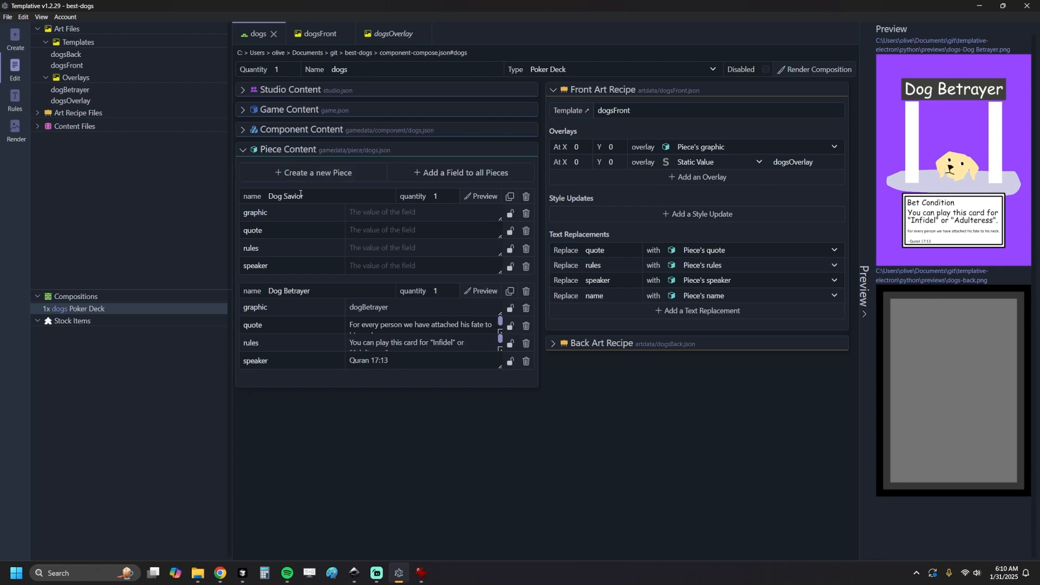
type("dogBetrayer")
Set Dog Savior's quote to "Buy the dip", speaker to "Warren Buffet" and rules to "Double your money if you the market is down.", and preview it
left_click(378, 232)
type("BUy")
key("BackSpace")
key("BackSpace")
key("BackSpace")
type("uy the D")
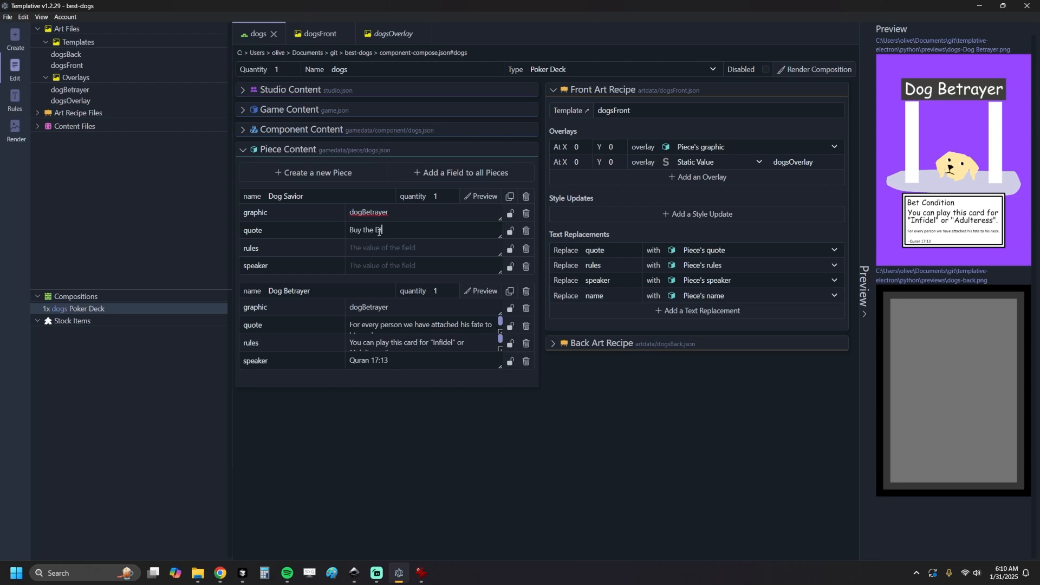
key("BackSpace")
type("dip")
left_click(371, 265)
type("Warren BuffetD")
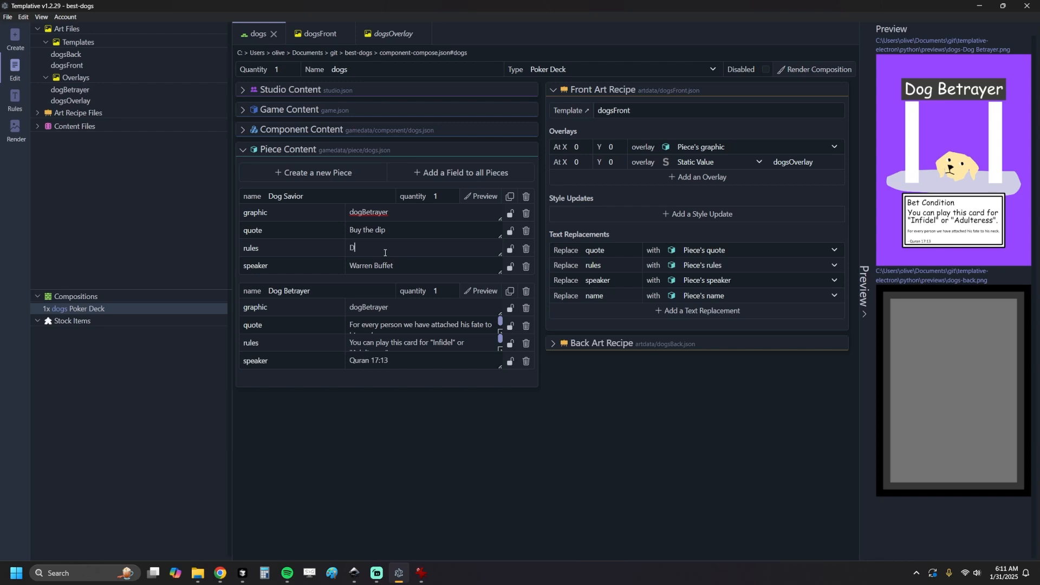
type("ouble your money if you the market is down.")
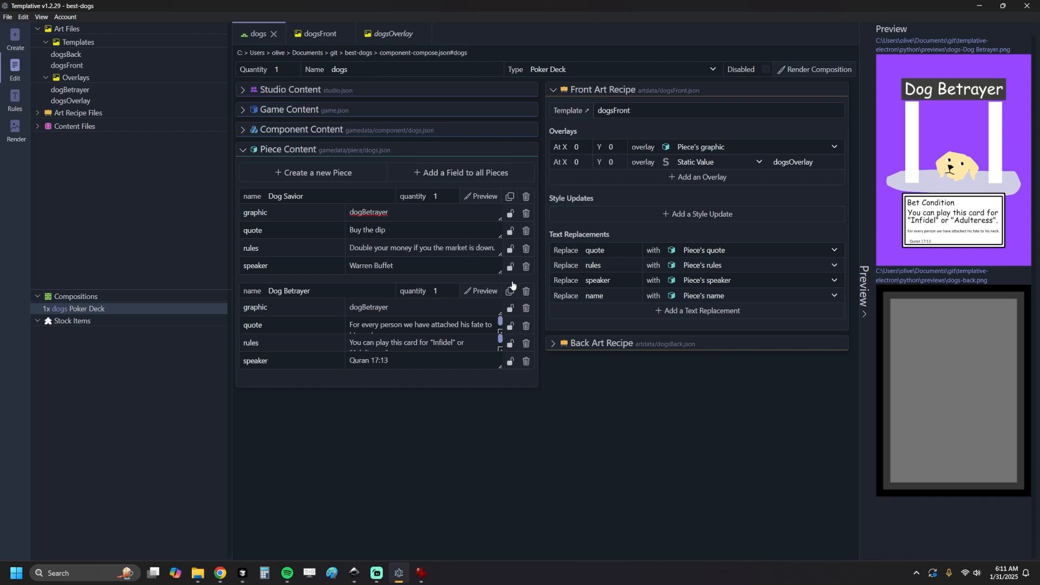
left_click(487, 196)
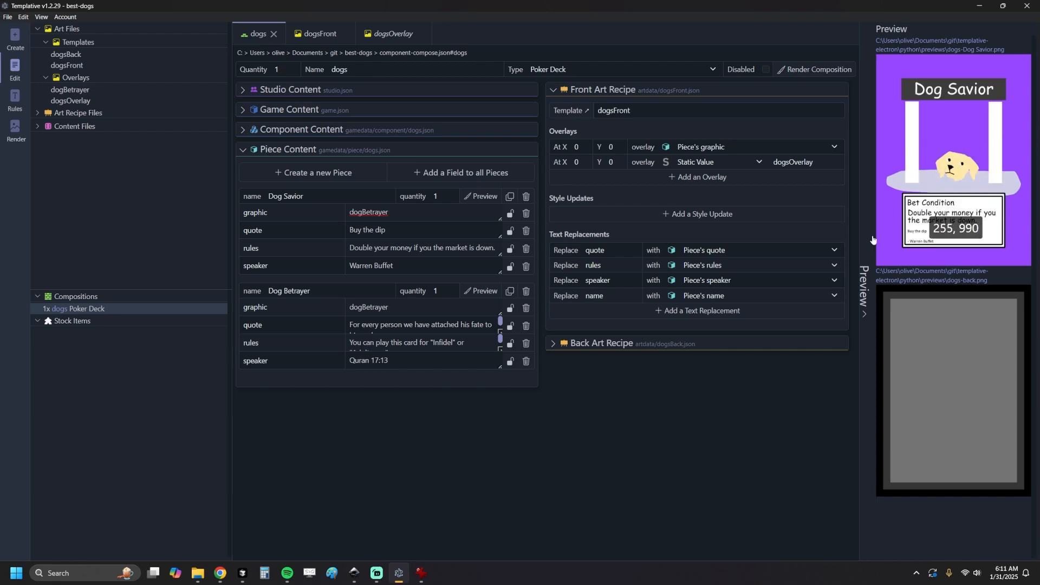
Render all compositions and create a Letter-size print-and-play printout without component back images
left_click(15, 133)
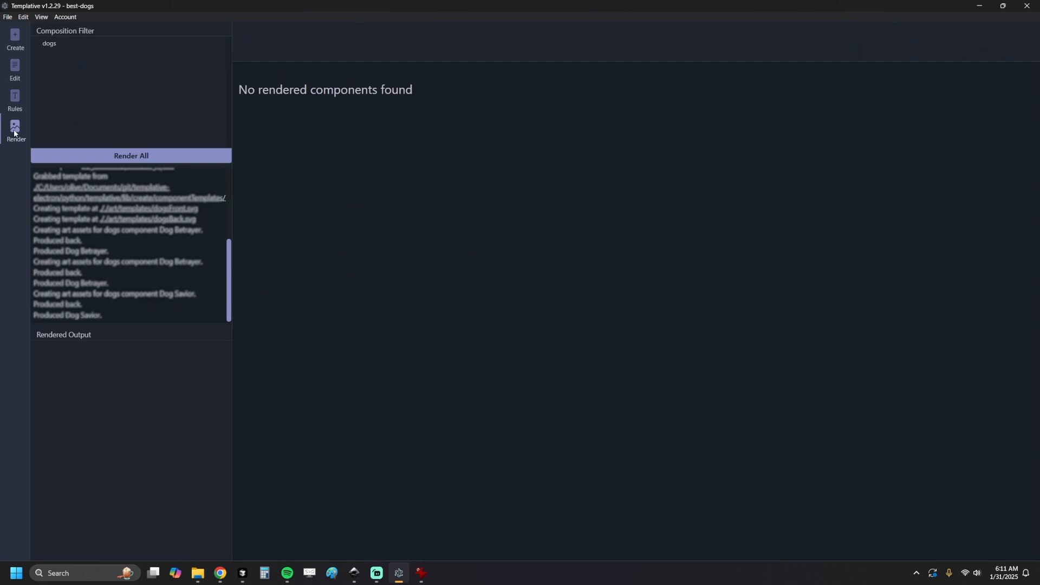
left_click(96, 156)
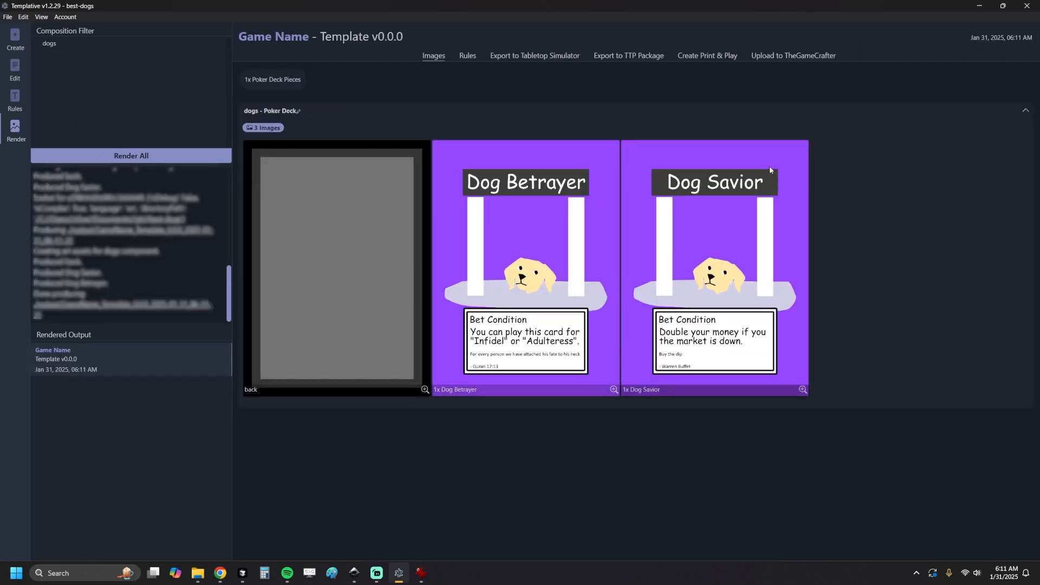
left_click(685, 56)
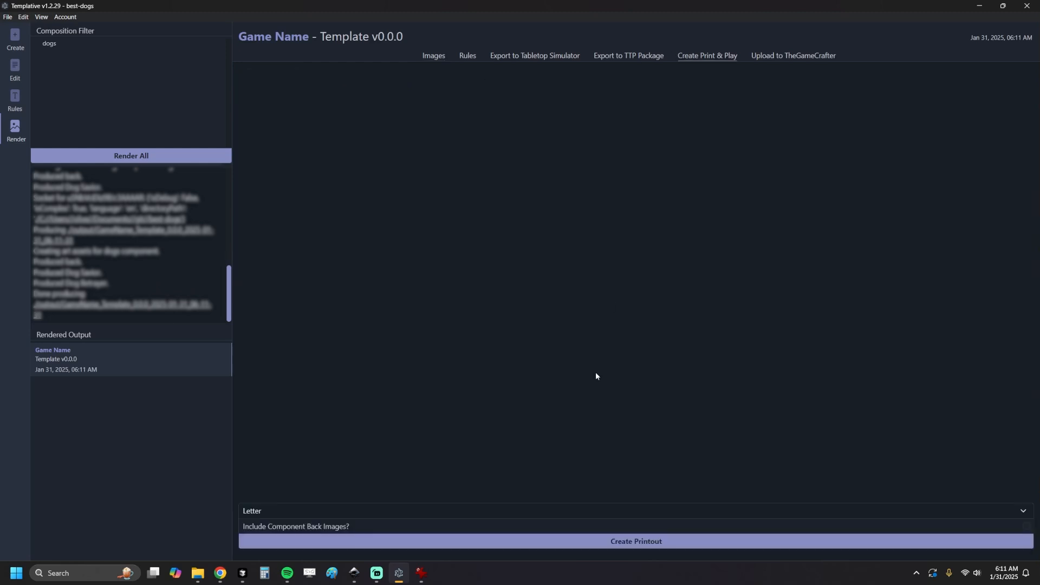
left_click(571, 541)
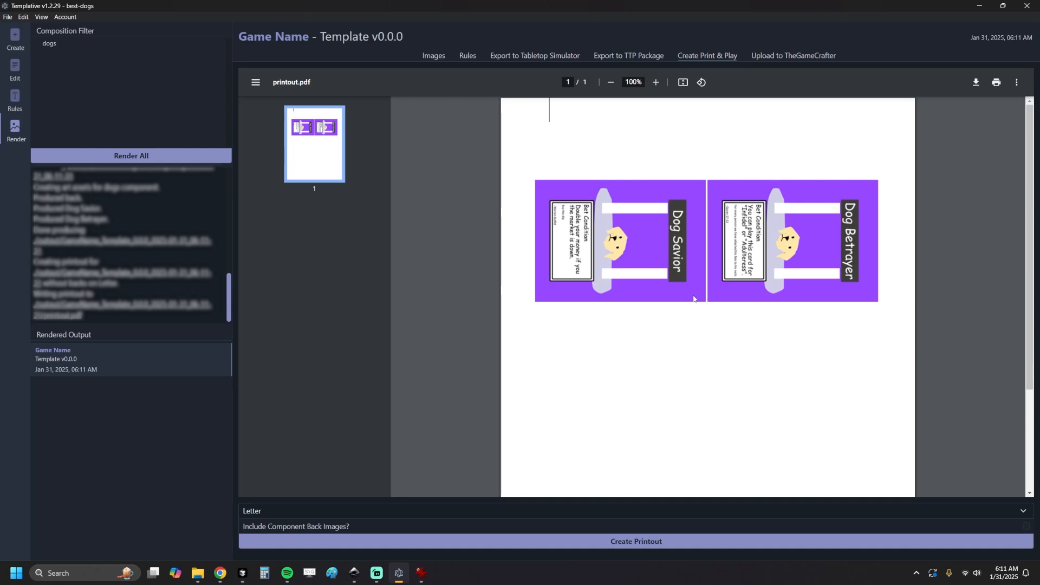
Review the rendered rules document and its editable source, and return to the dogs composition
left_click(466, 55)
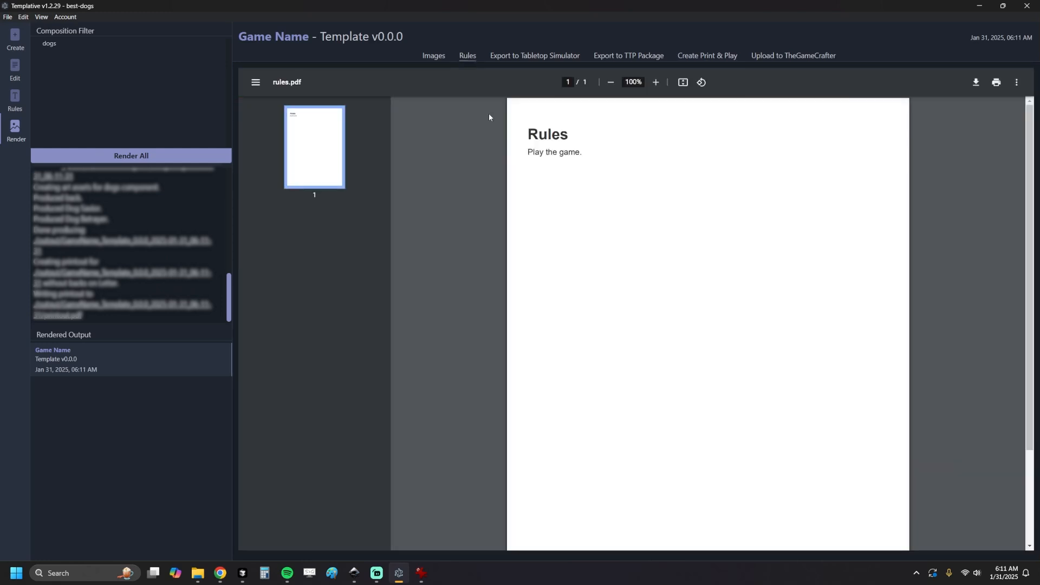
left_click(6, 93)
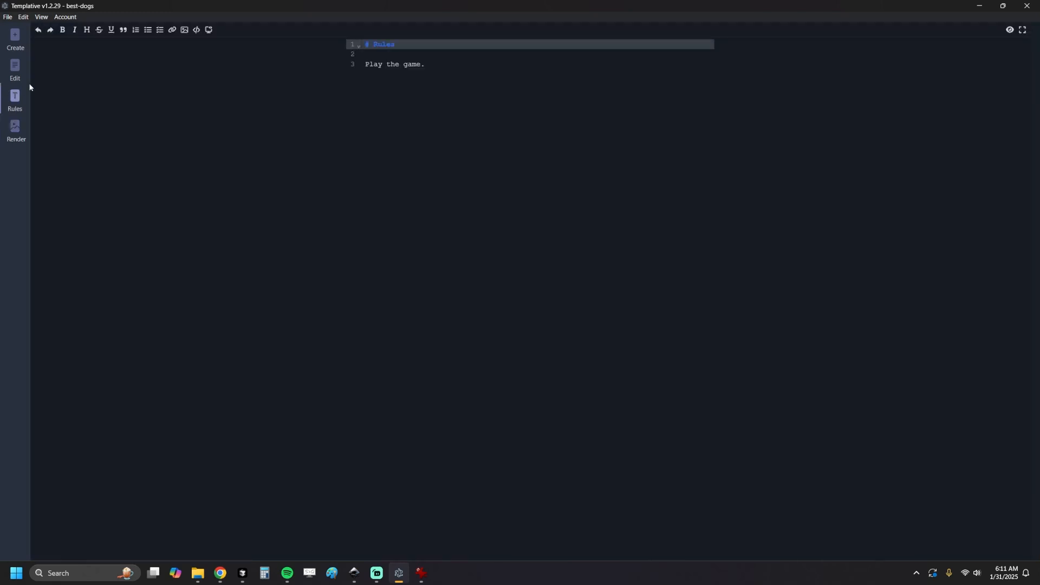
left_click(15, 68)
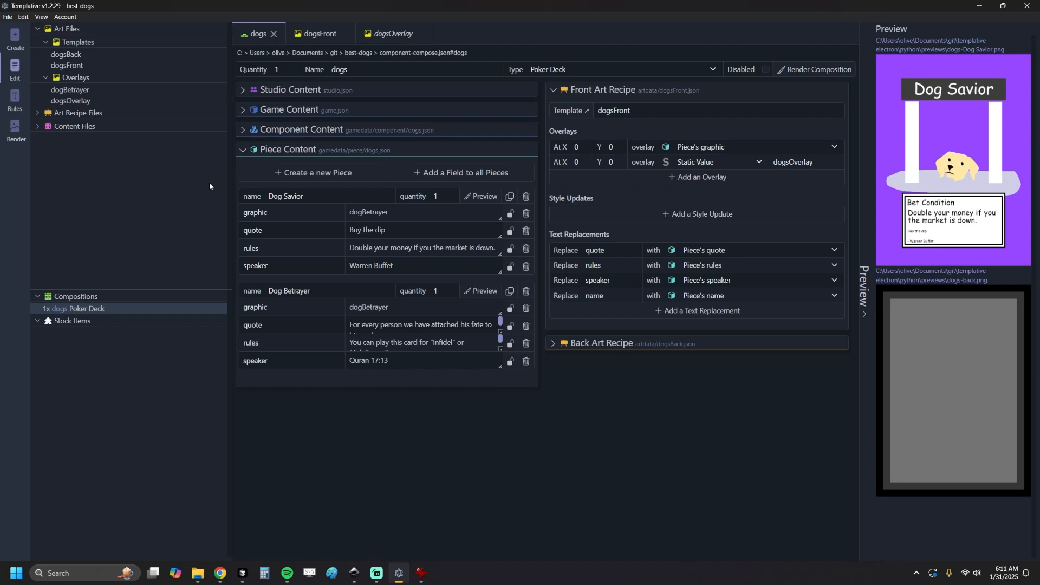